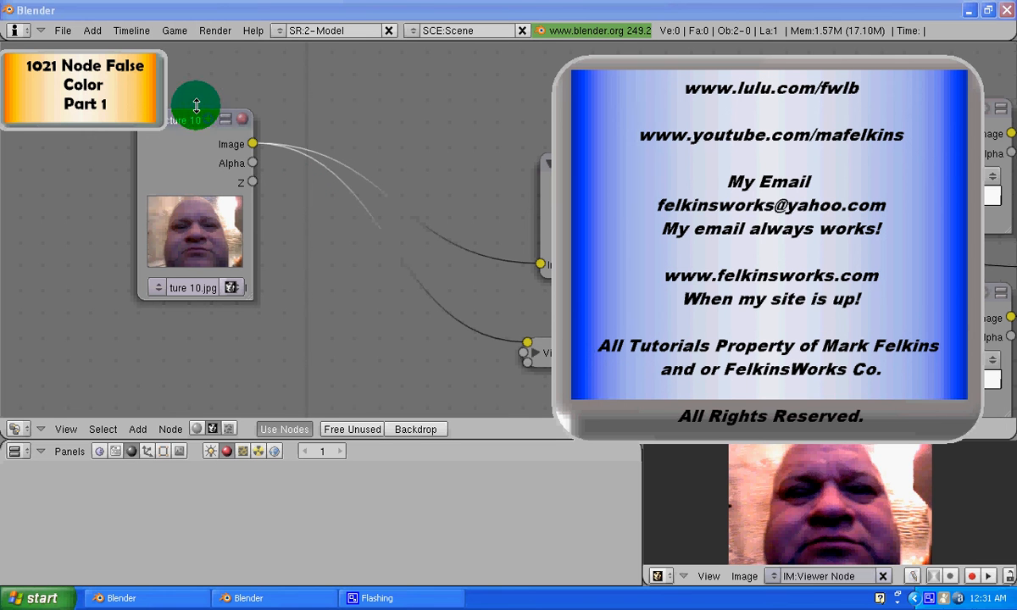
Step: Close the contact-information note covering the node editor
click(137, 429)
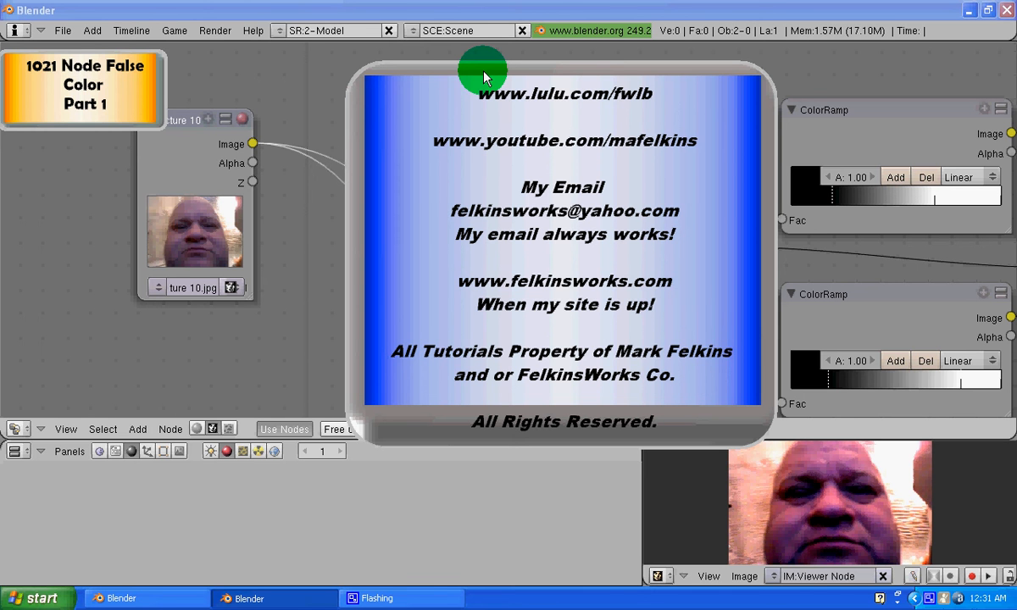
right_click(483, 156)
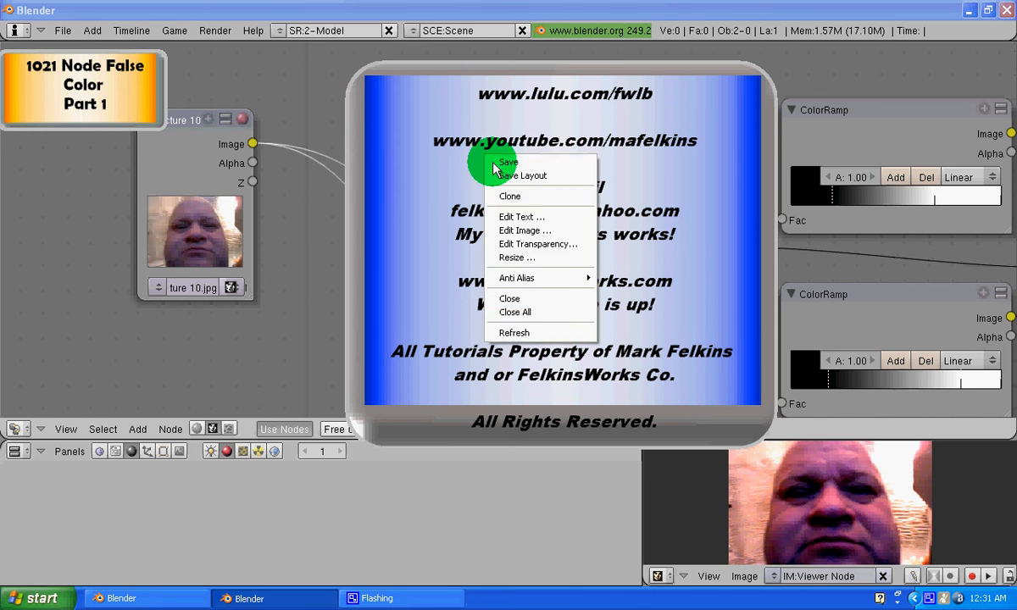
click(553, 301)
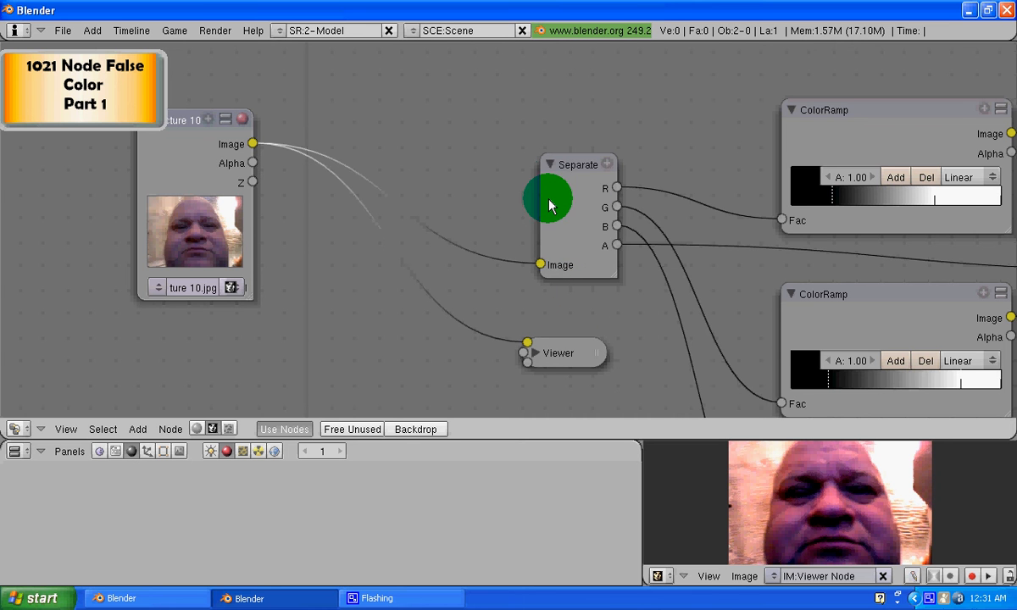
Step: Examine the node network from the picture input through the Separate node, three ColorRamps and combine node to the viewer and composite outputs
scroll(411, 222, down, 5)
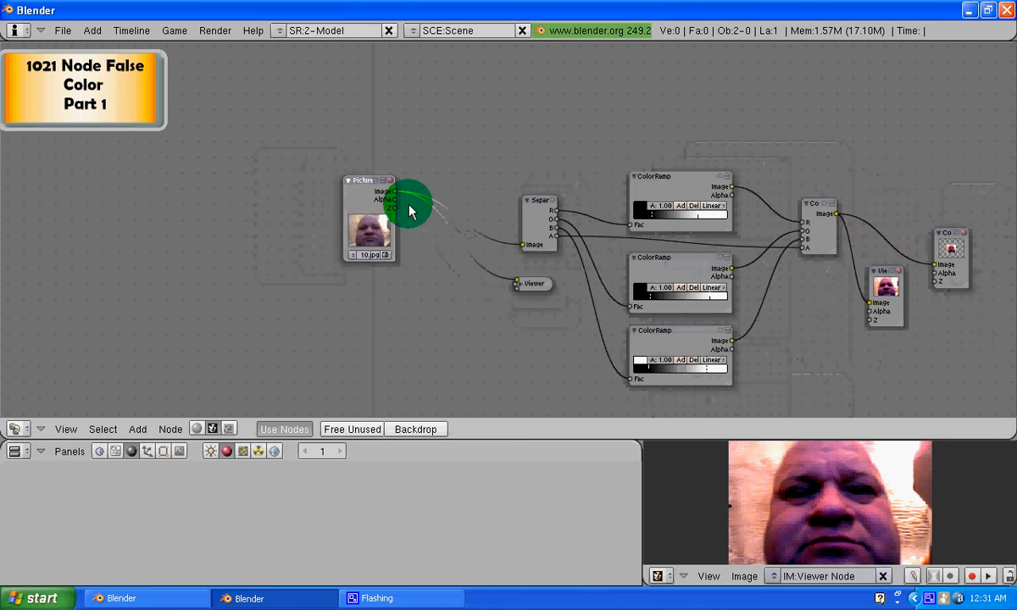
scroll(470, 156, down, 2)
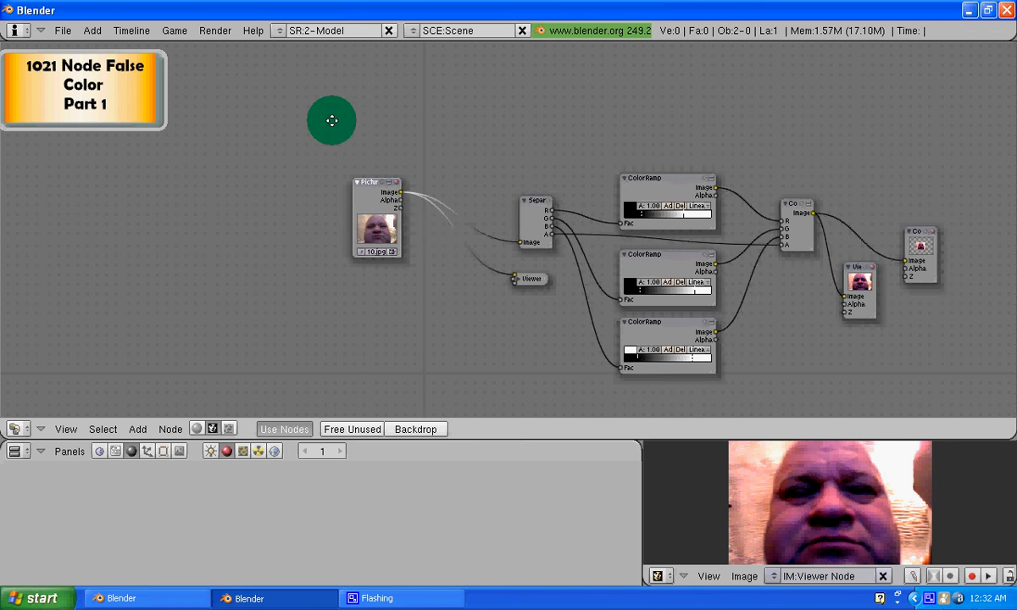
middle_drag(276, 116, 142, 106)
middle_drag(342, 121, 349, 107)
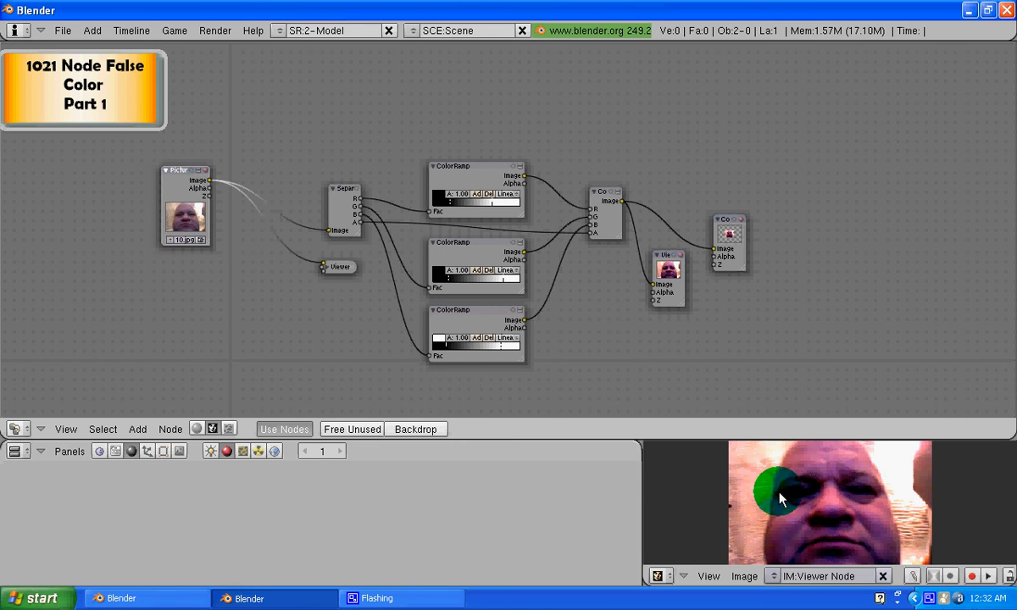
scroll(402, 340, up, 1)
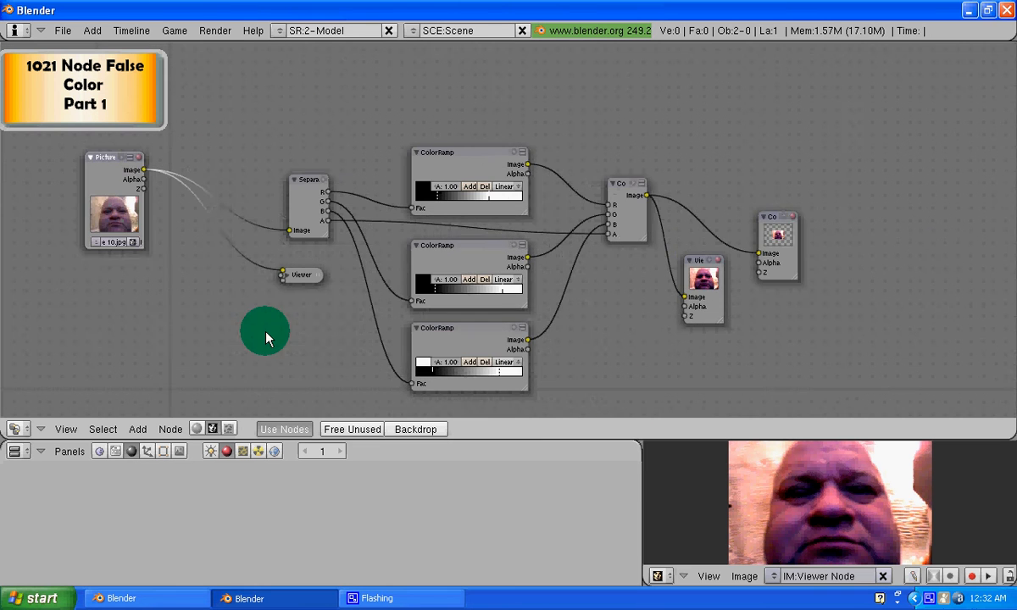
scroll(147, 261, up, 1)
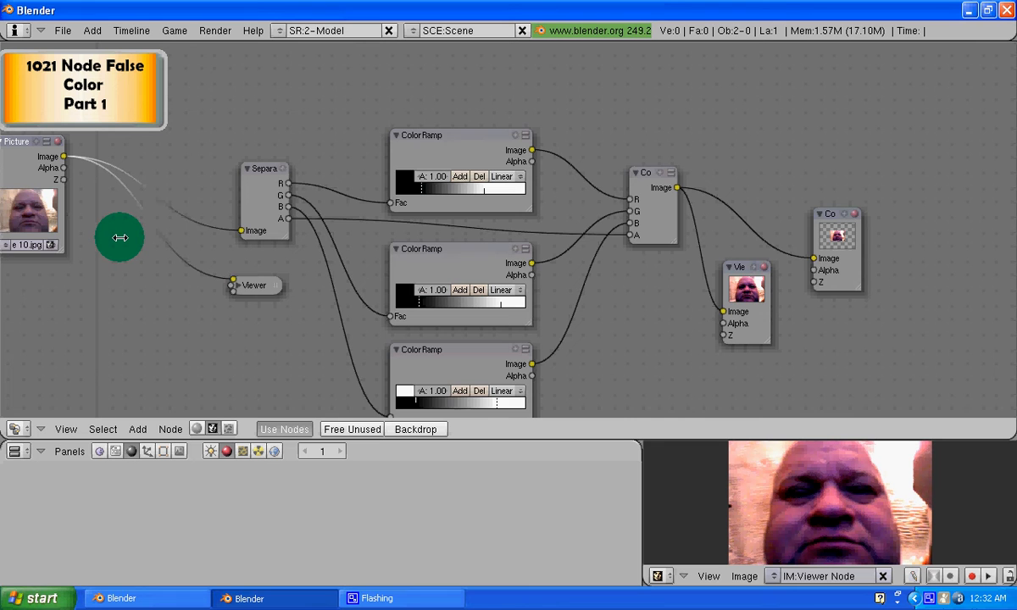
scroll(120, 237, down, 2)
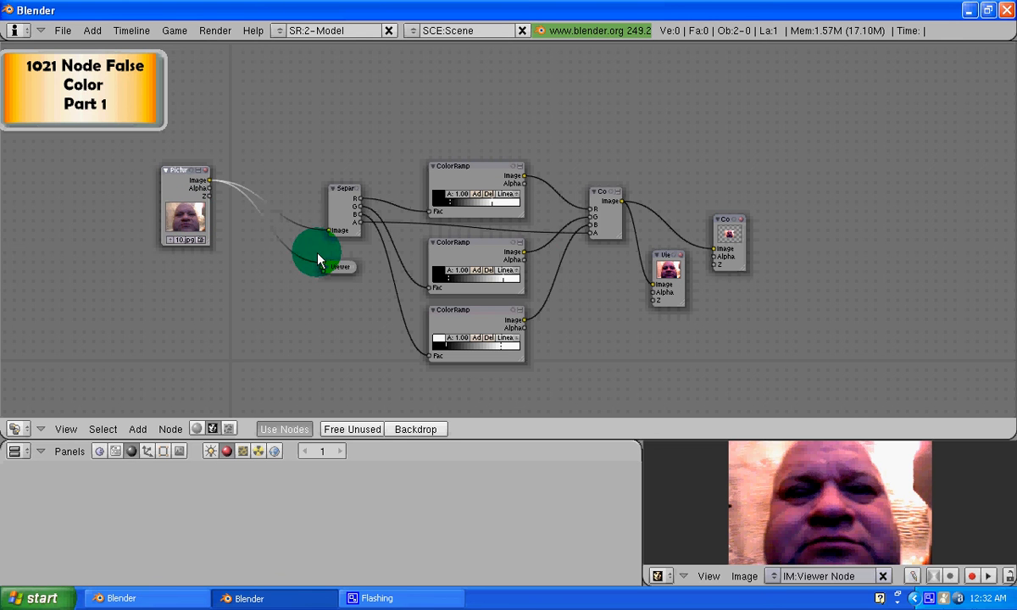
scroll(318, 260, up, 3)
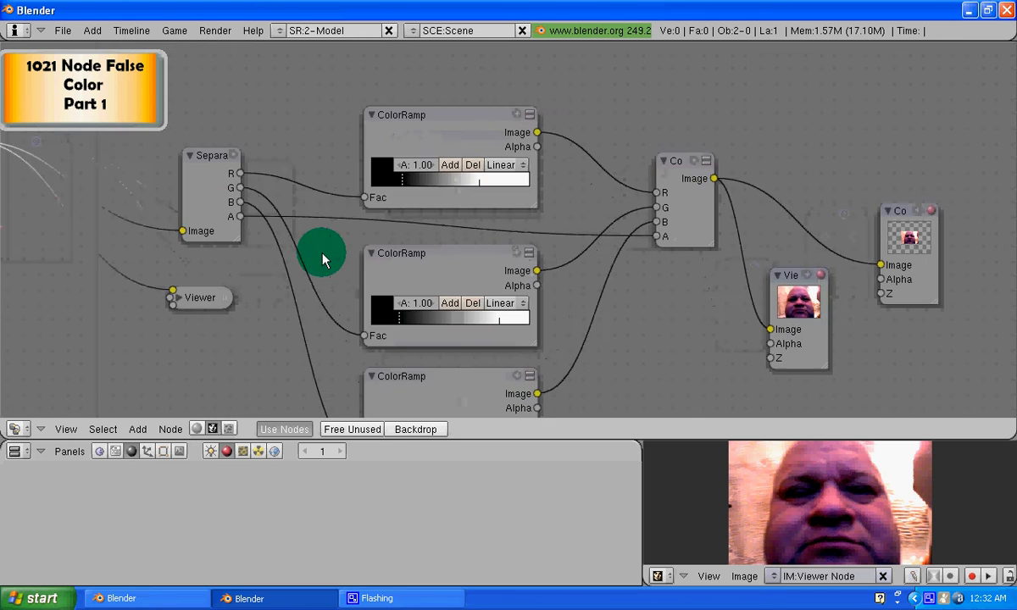
scroll(322, 260, down, 1)
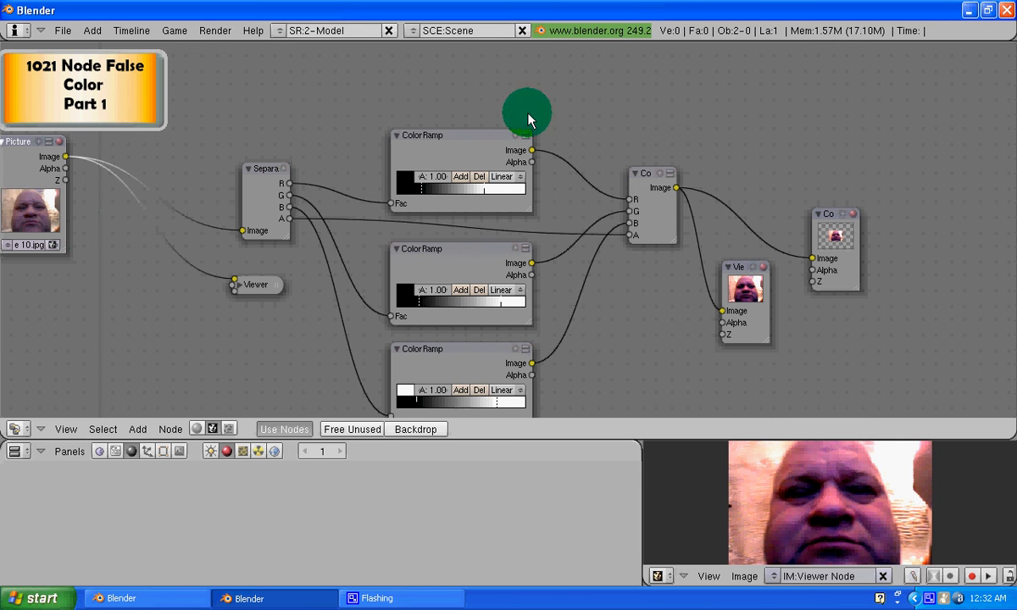
scroll(375, 123, down, 1)
scroll(376, 113, down, 1)
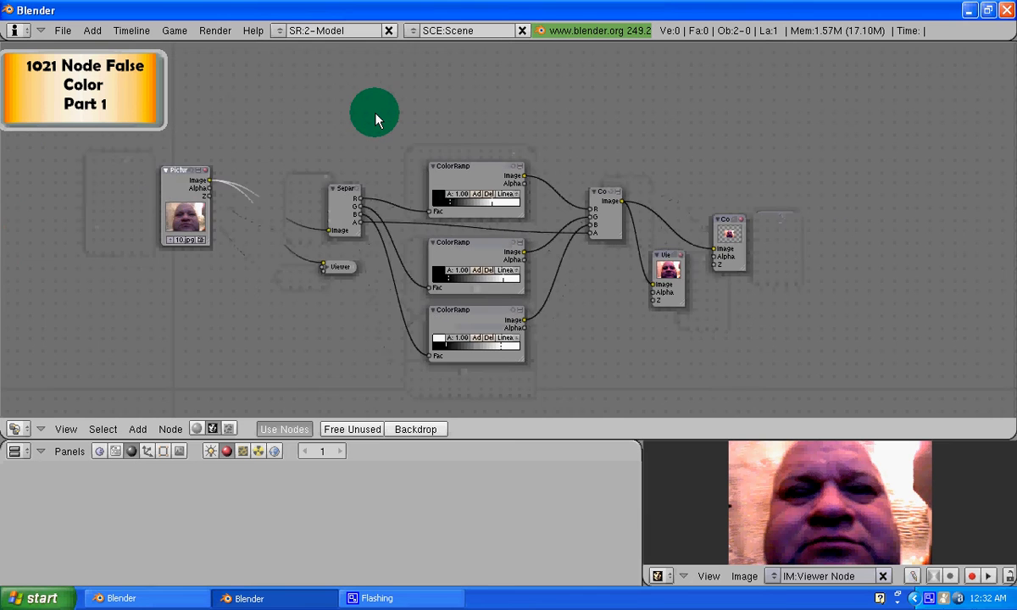
scroll(377, 111, up, 1)
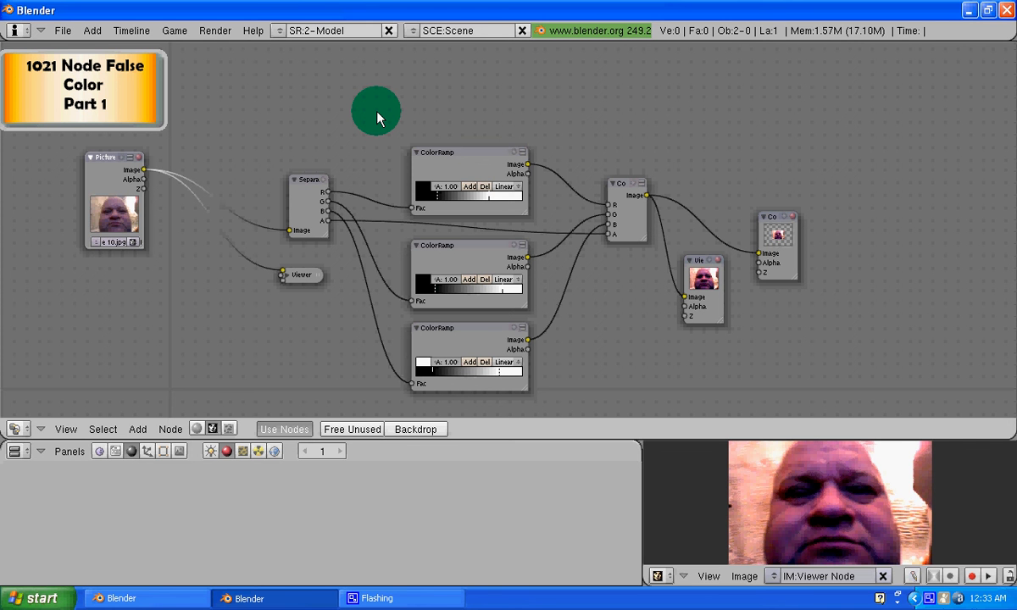
Step: Select the Separate node and cut its B link to the bottom ColorRamp and its G link to the middle ColorRamp
click(310, 180)
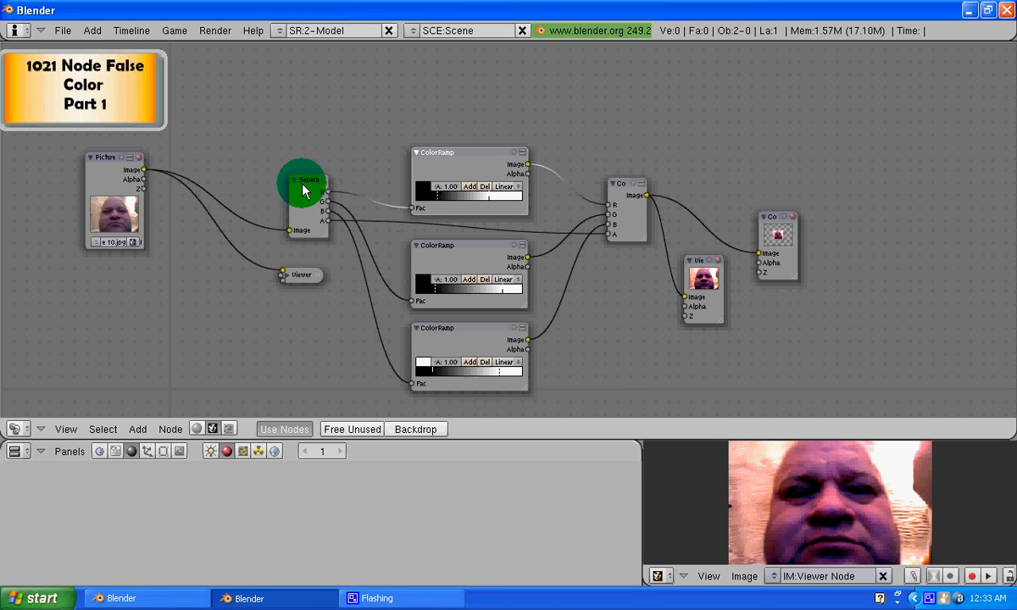
click(328, 208)
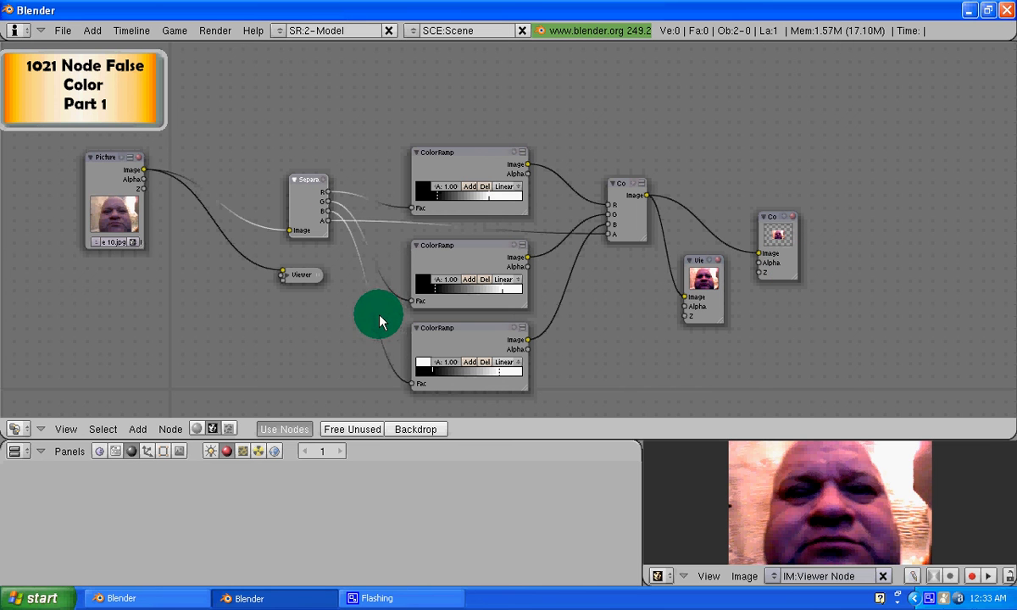
drag(381, 322, 375, 310)
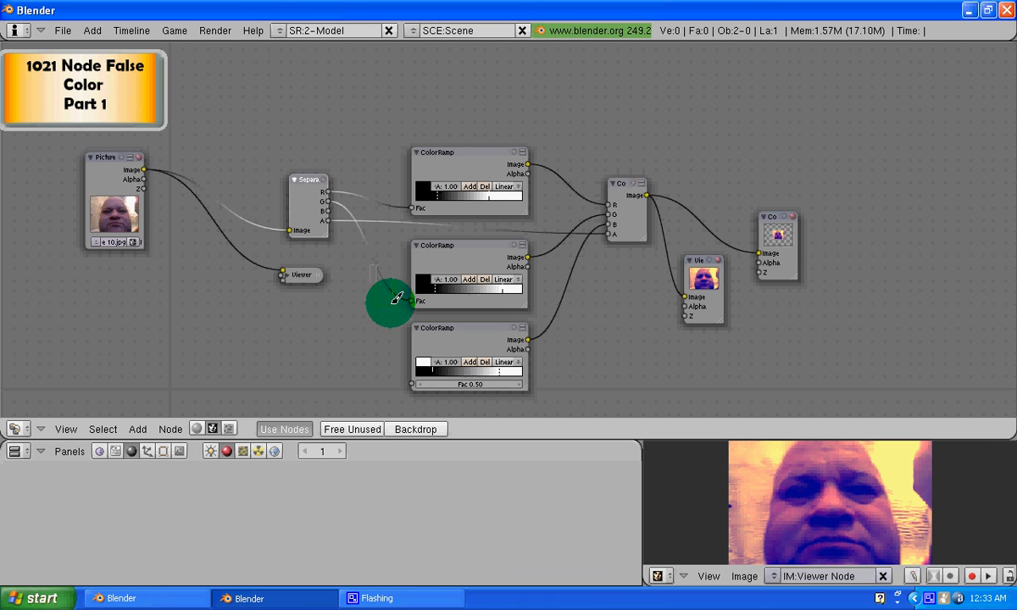
drag(384, 296, 347, 251)
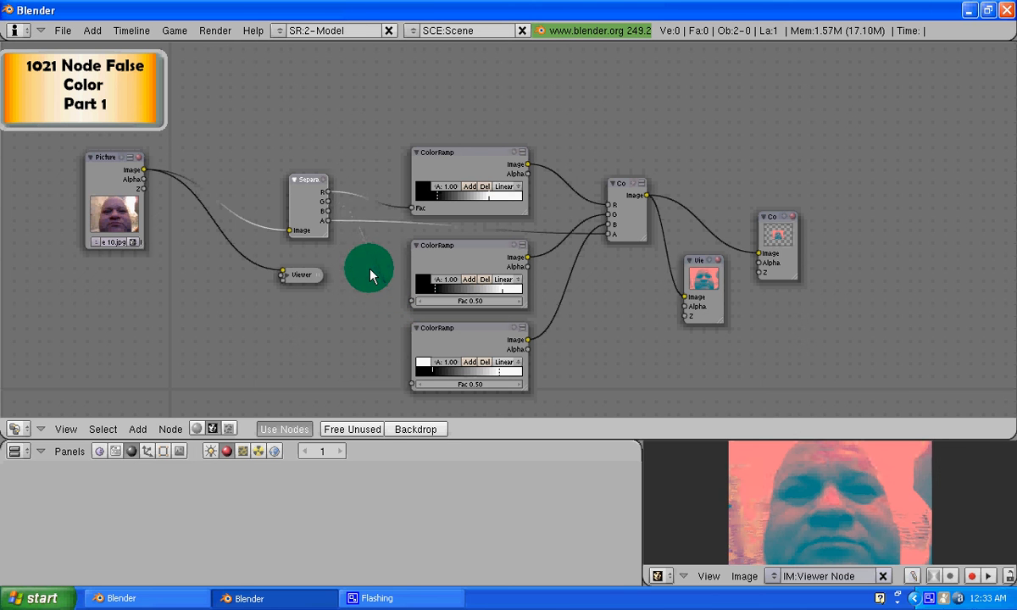
Step: Try to reconnect the Separate node's G and B outputs to the two lower ColorRamps
mouse_move(381, 301)
mouse_down()
mouse_move(406, 385)
mouse_move(371, 338)
mouse_up()
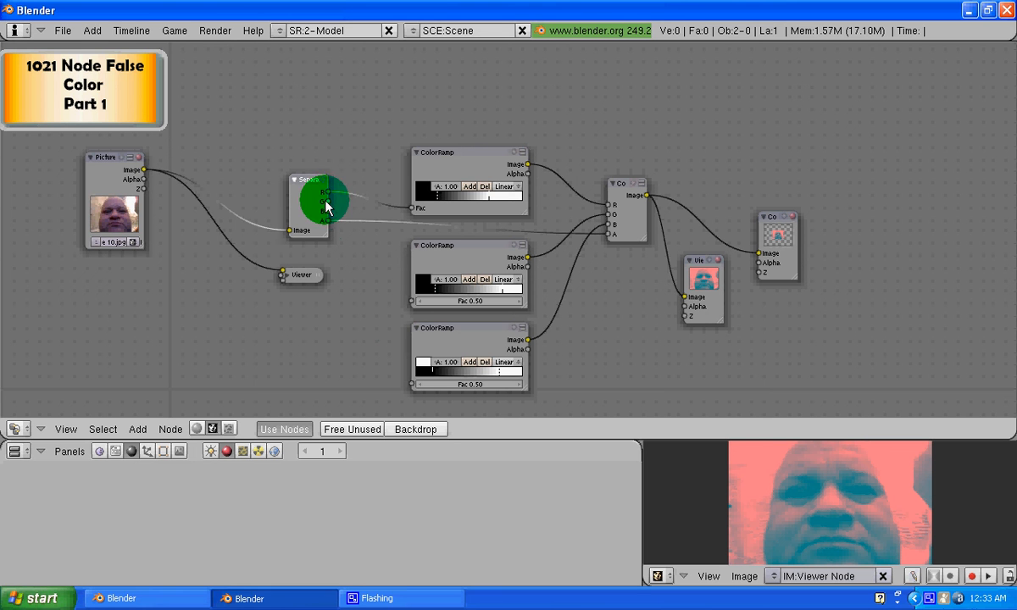
drag(371, 320, 410, 384)
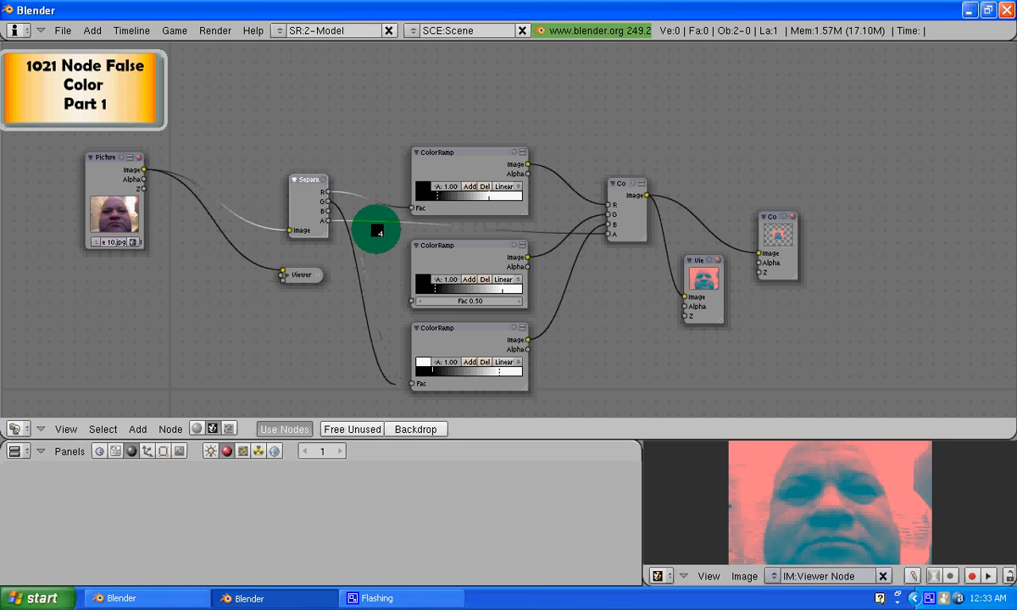
drag(329, 212, 394, 382)
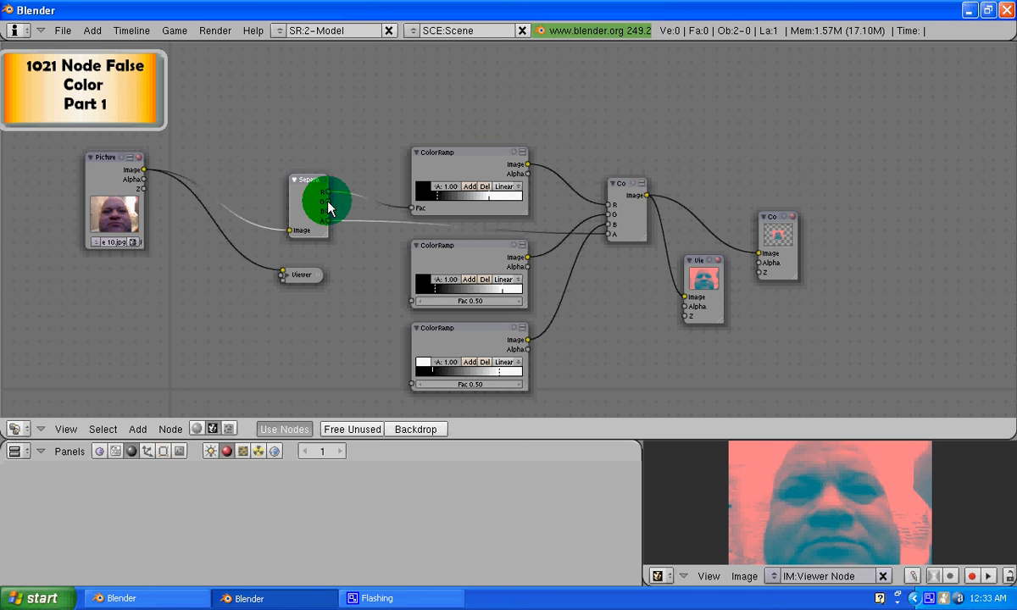
drag(329, 203, 411, 302)
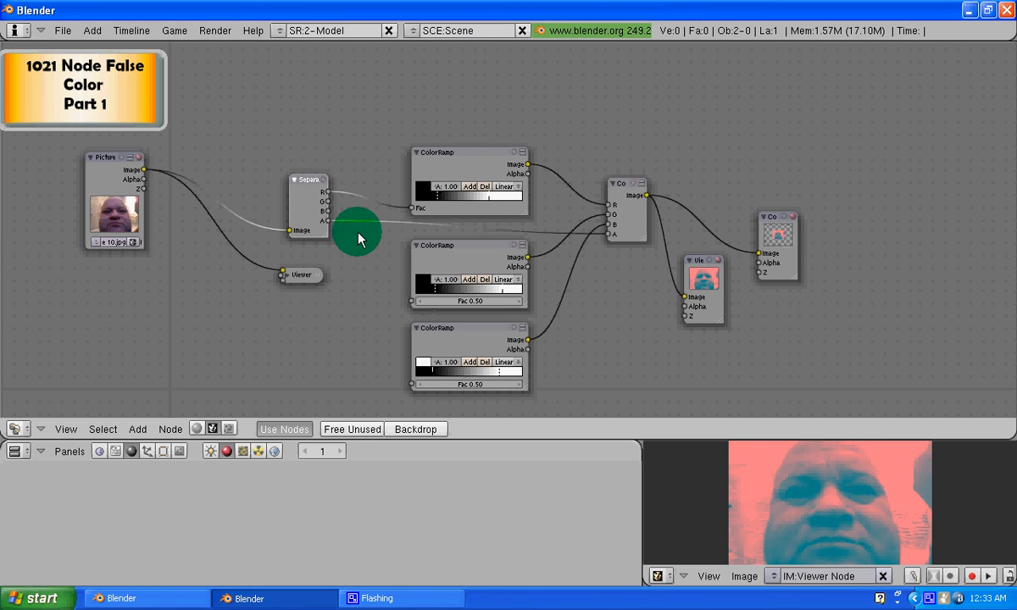
Step: Connect the Separate node's G output to the Fac input of the middle ColorRamp
scroll(778, 153, up, 1)
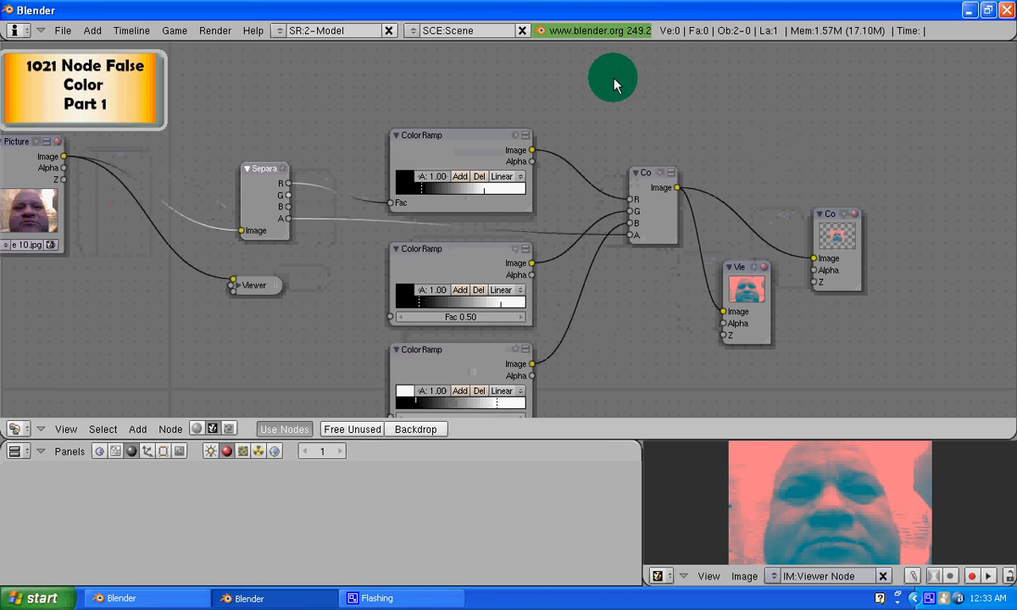
scroll(477, 178, up, 1)
drag(229, 191, 242, 209)
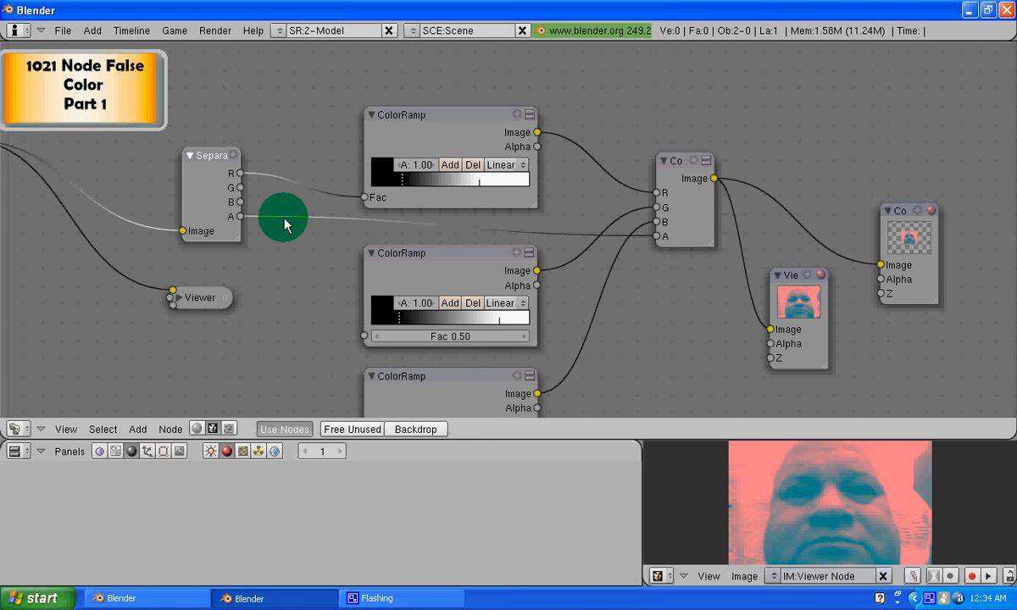
drag(366, 334, 364, 336)
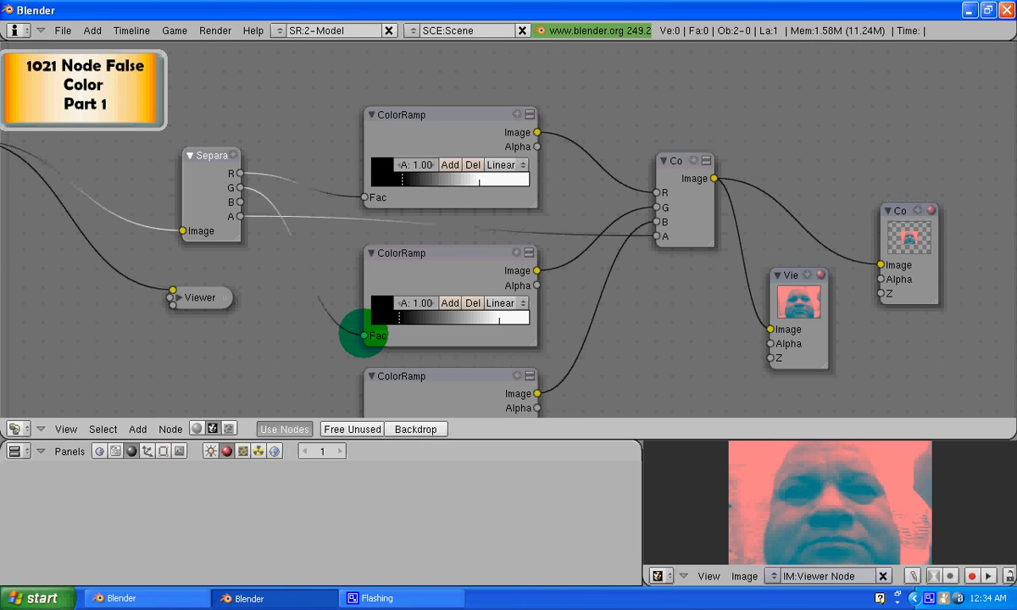
Step: Try to connect the Separate node's B output to the Fac input of the bottom ColorRamp
scroll(290, 291, down, 3)
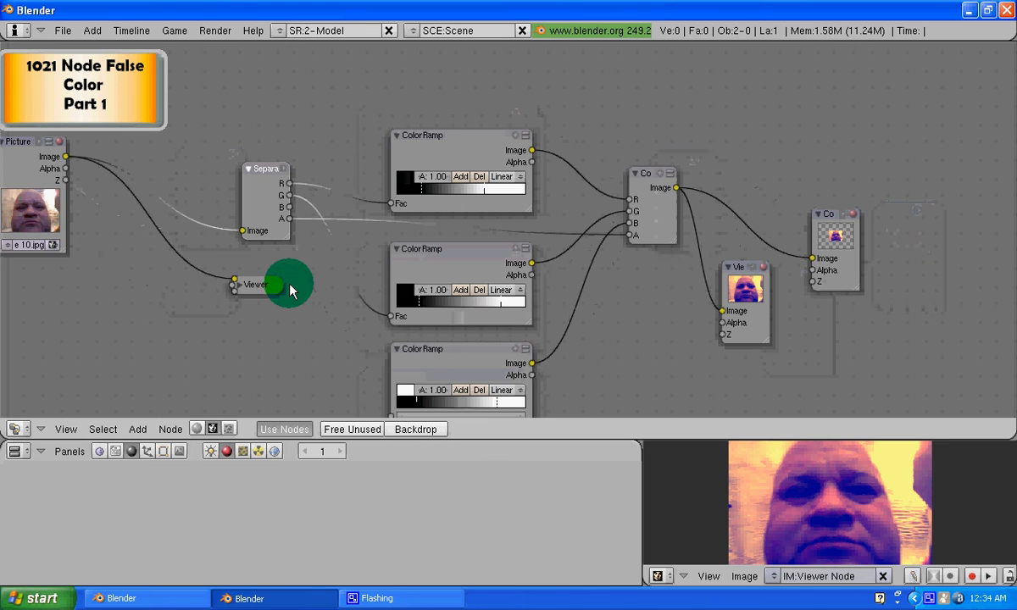
scroll(344, 240, down, 1)
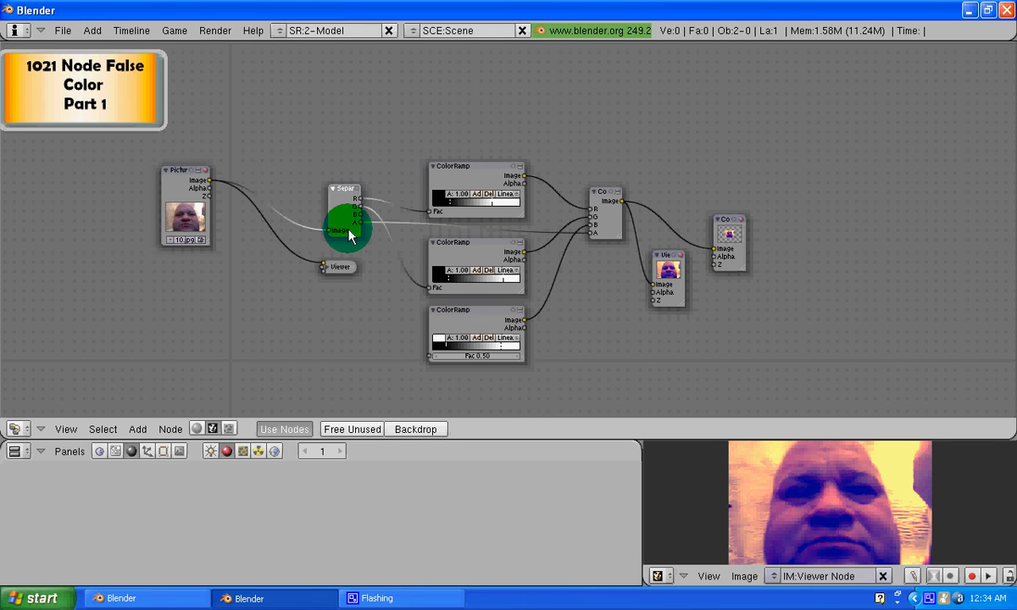
scroll(337, 229, up, 2)
scroll(322, 220, up, 1)
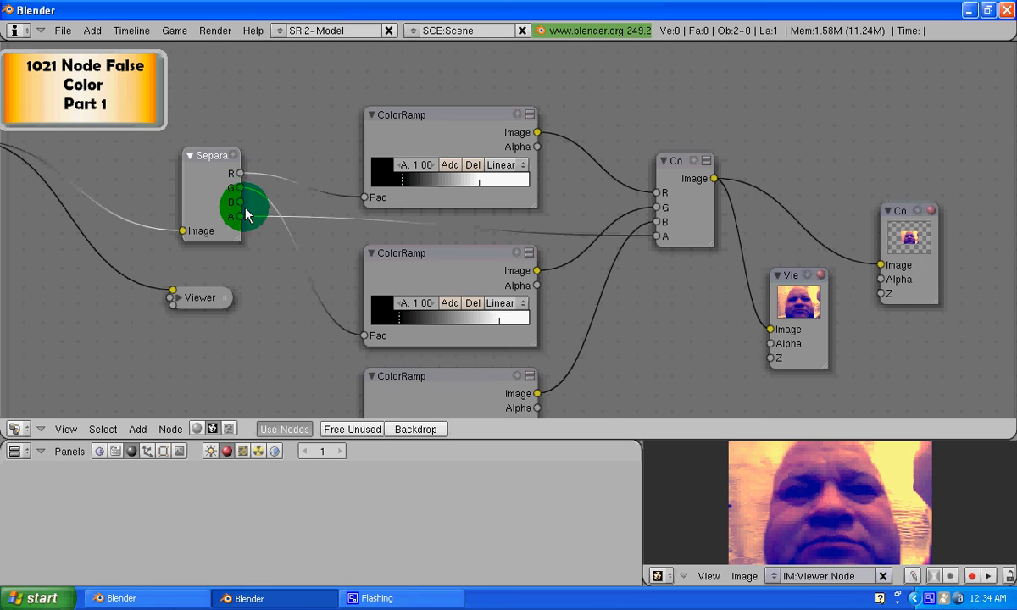
drag(241, 203, 373, 435)
drag(374, 429, 393, 369)
scroll(393, 374, down, 4)
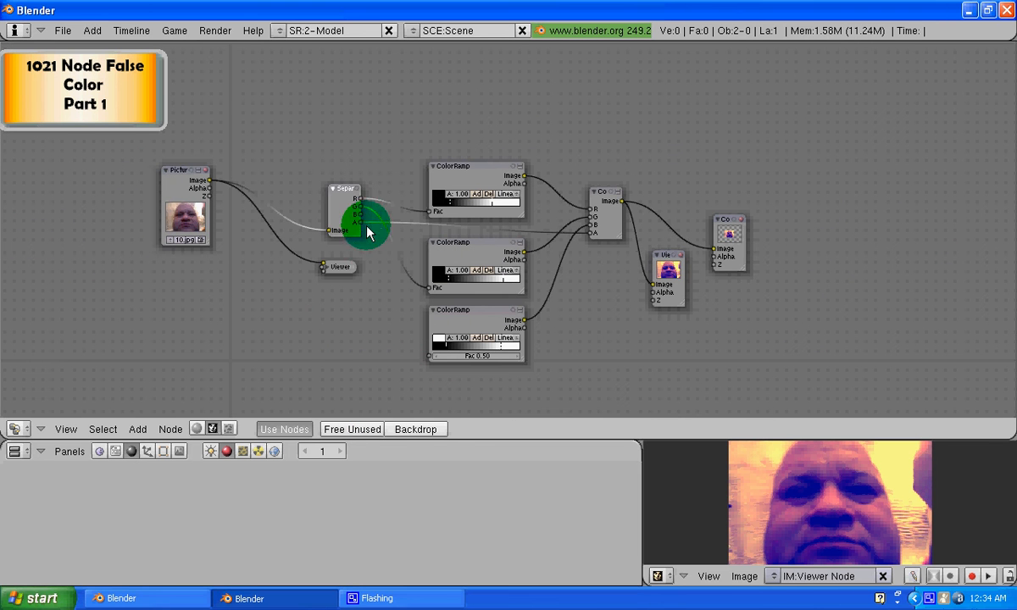
mouse_move(361, 222)
mouse_down()
mouse_move(378, 222)
mouse_move(397, 280)
mouse_move(405, 374)
mouse_move(418, 363)
mouse_move(384, 368)
mouse_move(364, 224)
mouse_move(420, 363)
mouse_move(431, 358)
mouse_move(348, 322)
mouse_move(434, 359)
mouse_move(433, 325)
mouse_move(426, 367)
mouse_up()
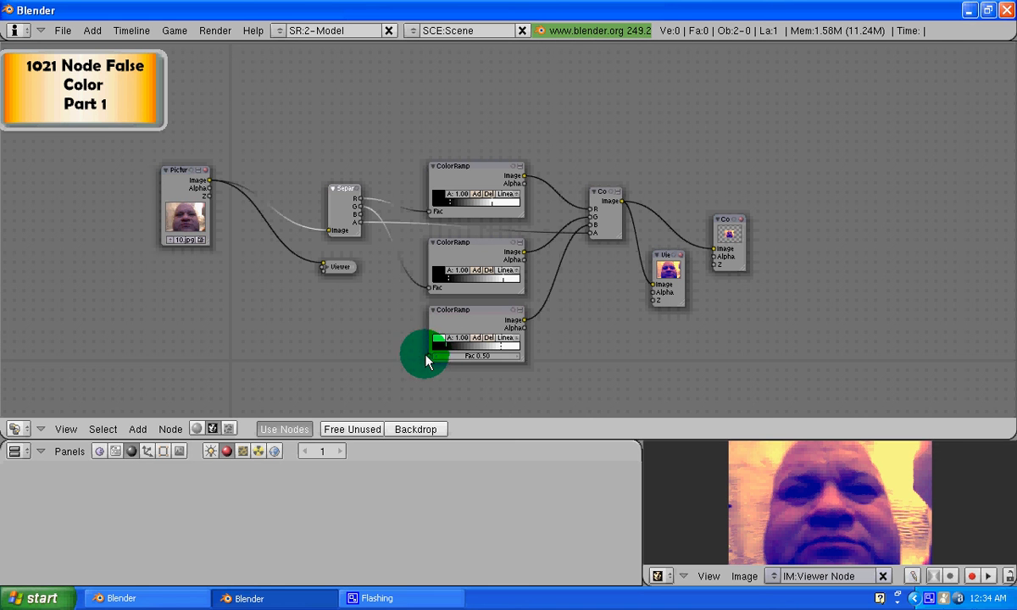
mouse_move(376, 253)
mouse_down()
mouse_move(377, 229)
mouse_move(359, 216)
mouse_move(390, 325)
mouse_up()
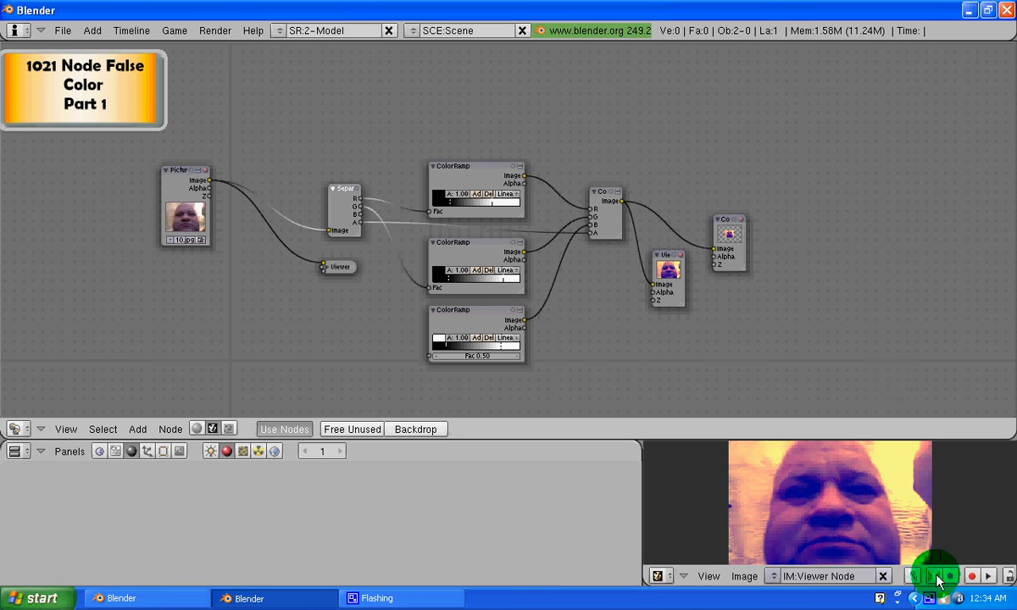
right_click(930, 600)
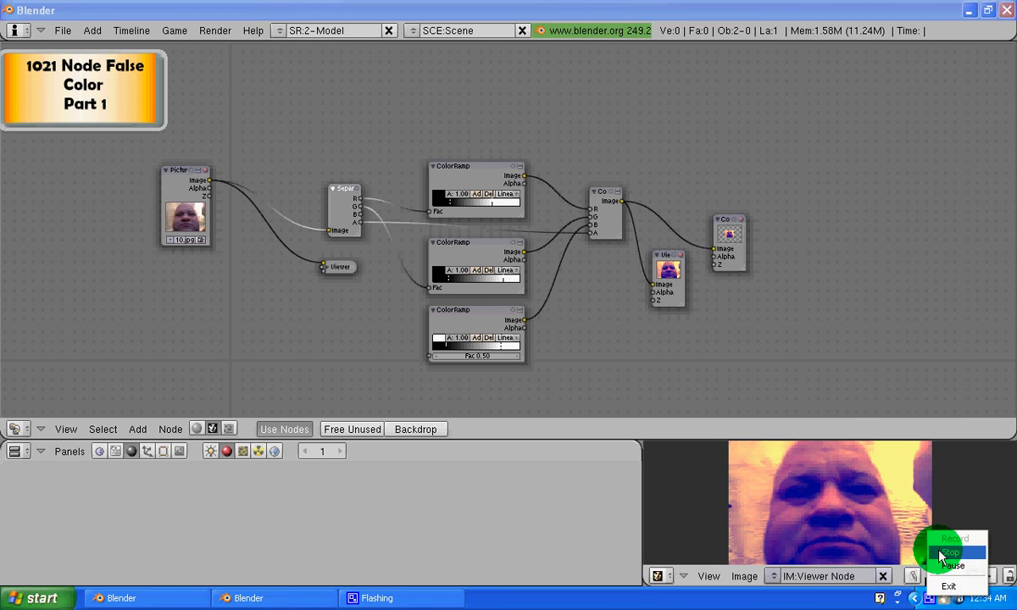
click(941, 565)
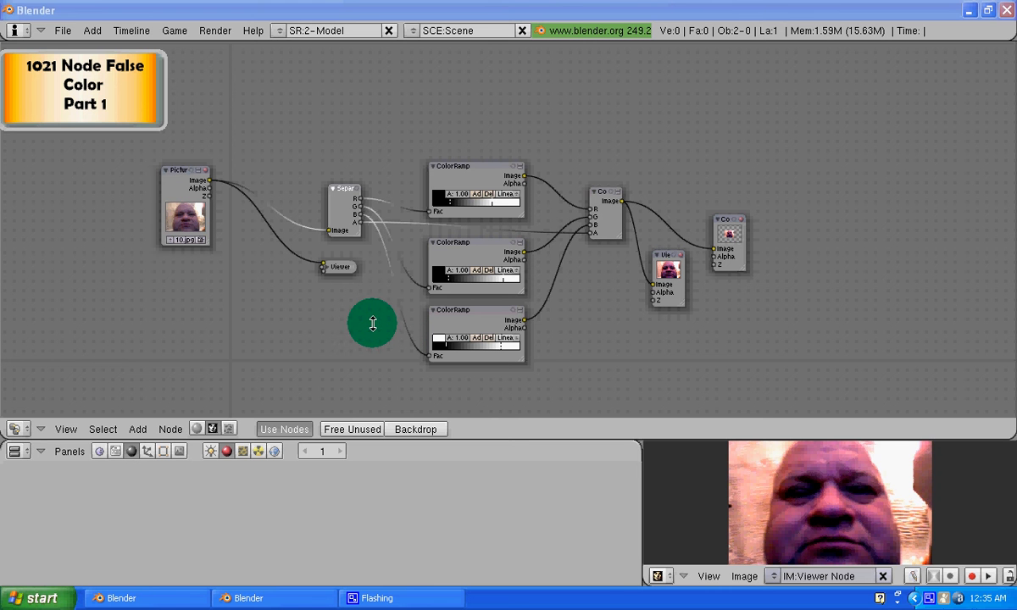
scroll(347, 325, up, 1)
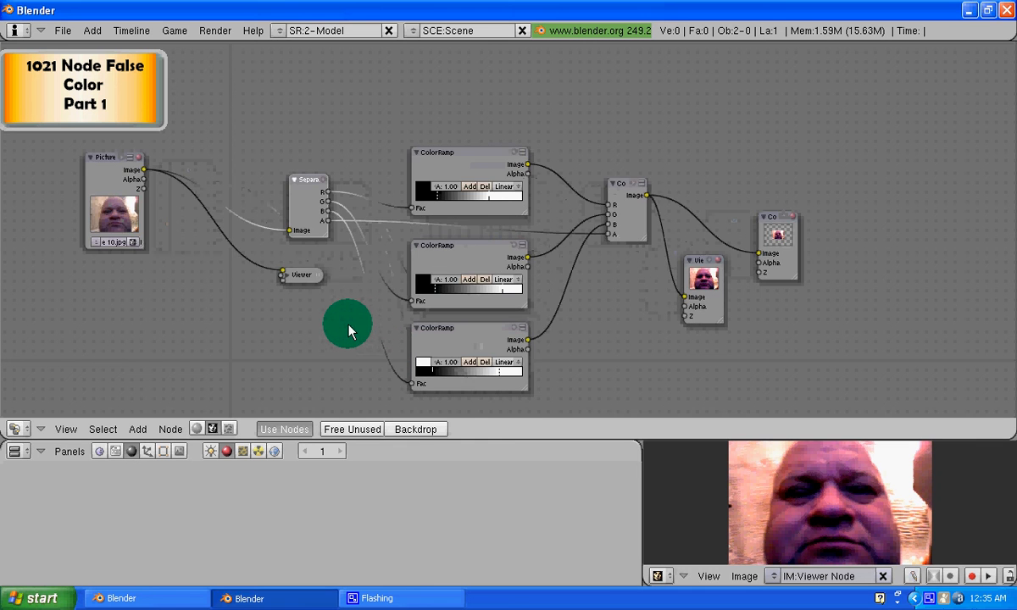
scroll(339, 318, up, 1)
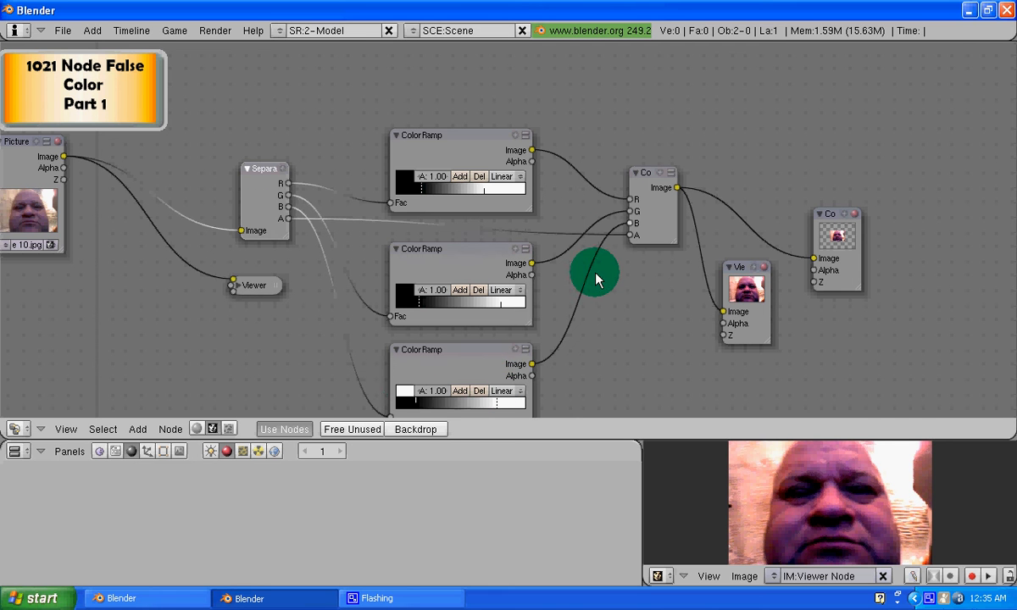
scroll(597, 282, down, 1)
scroll(597, 282, down, 1)
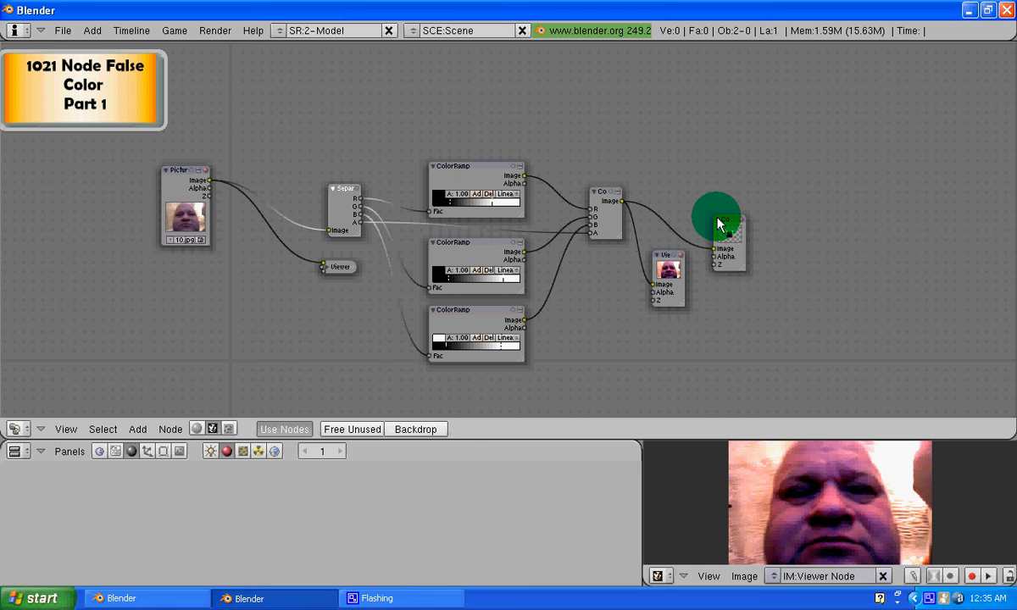
Step: Collapse the Viewer node beside the Composite node and move it slightly upward
click(657, 255)
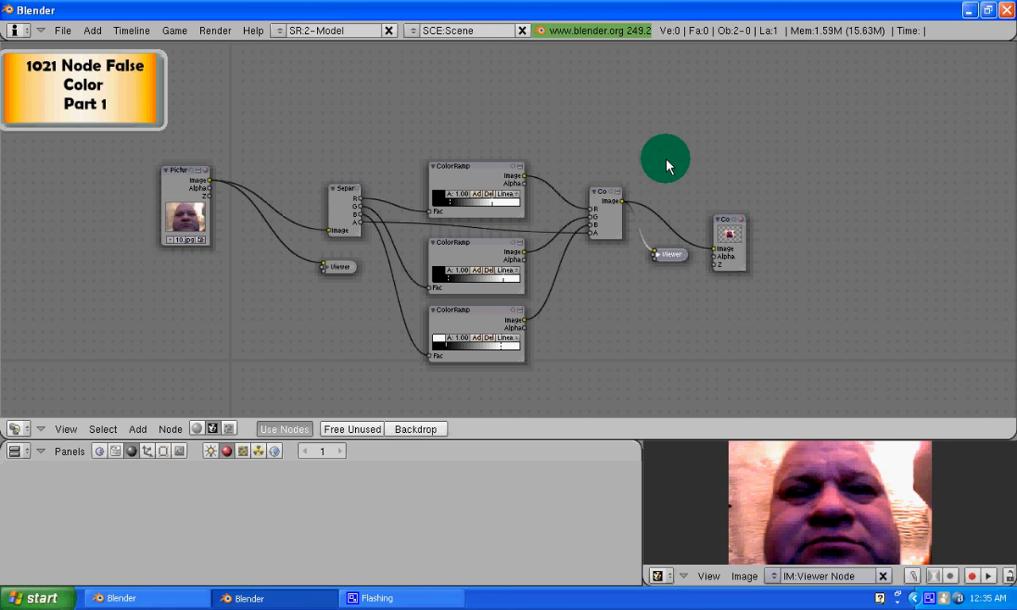
drag(672, 254, 675, 230)
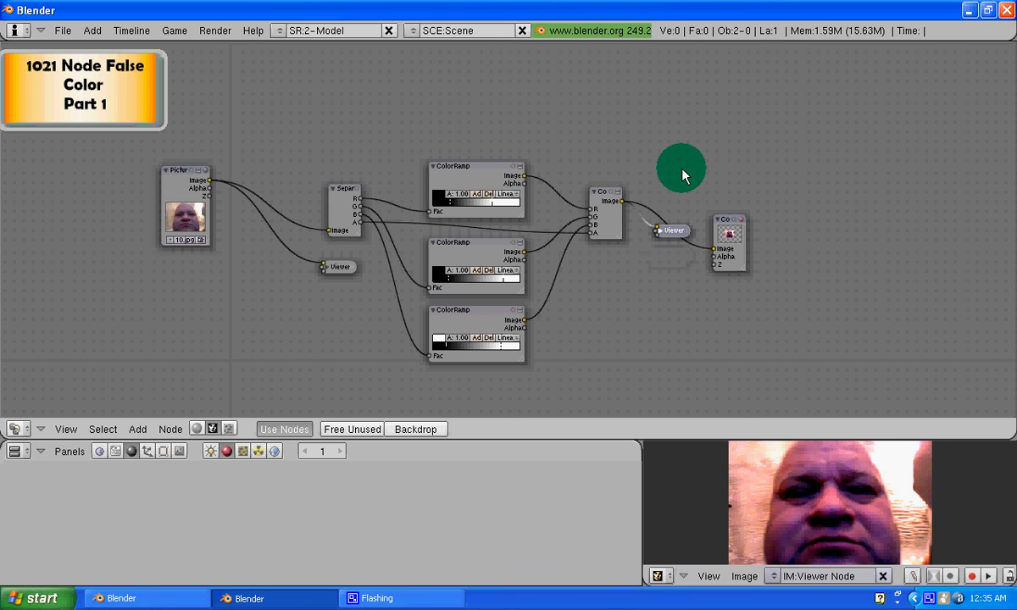
Step: Collapse the Combine node that receives the three ColorRamp outputs
click(602, 199)
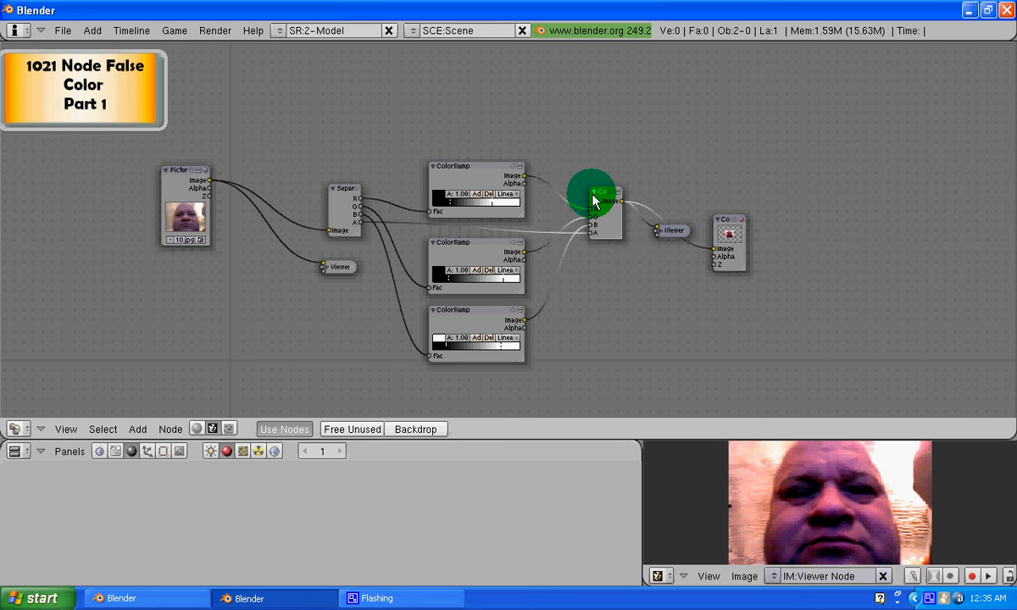
click(593, 194)
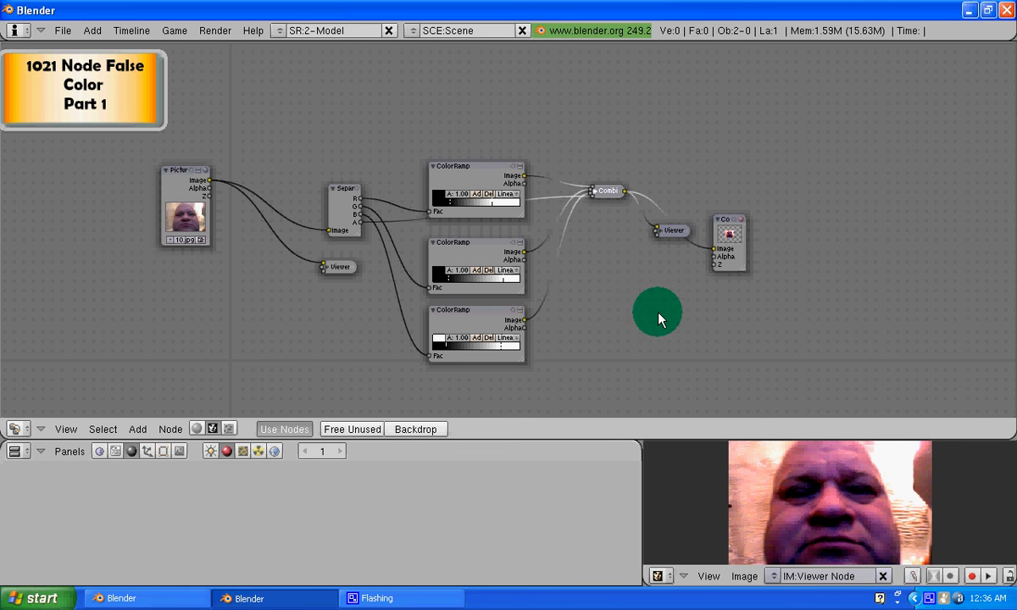
right_click(931, 603)
click(954, 577)
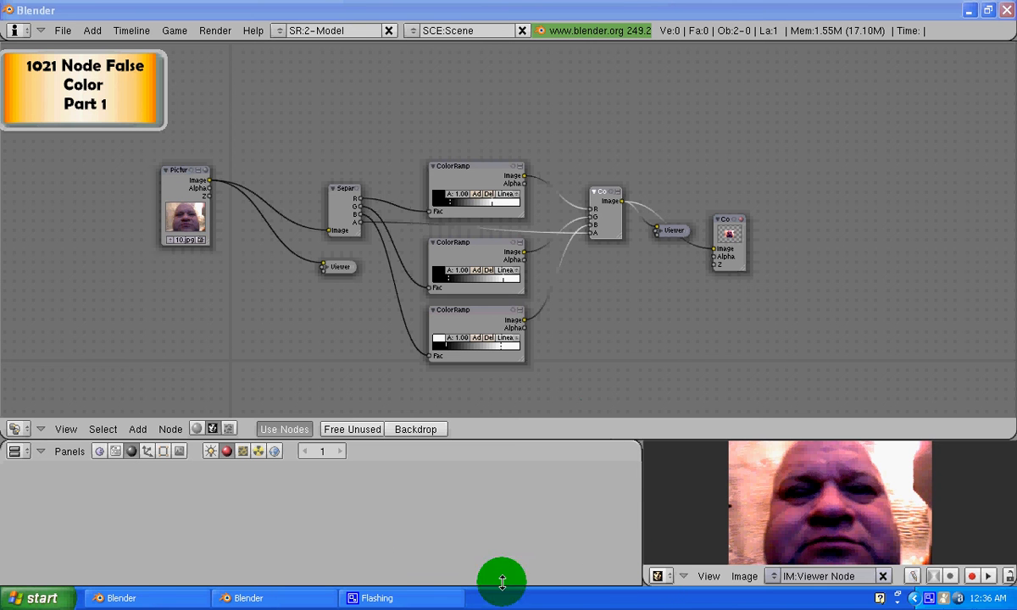
Step: Enlarge the lower row of windows and set the image window to show the Viewer Node image
click(669, 577)
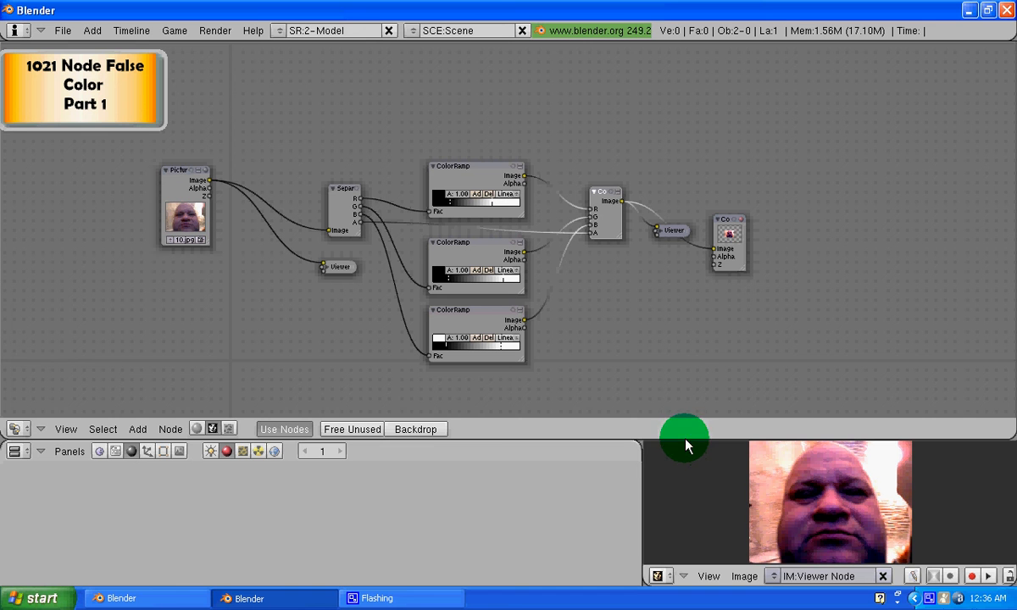
drag(686, 439, 696, 391)
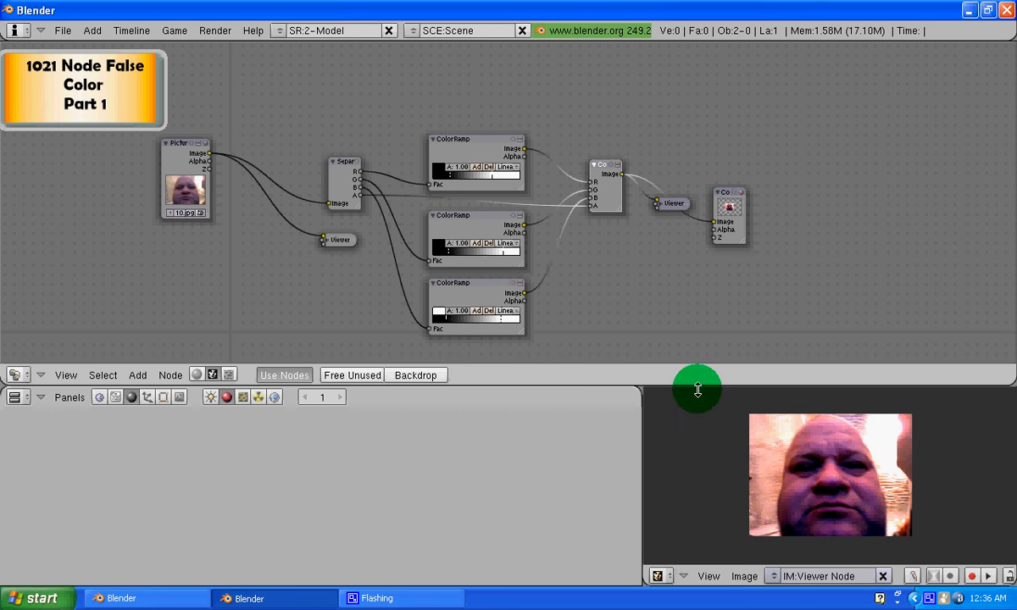
click(714, 581)
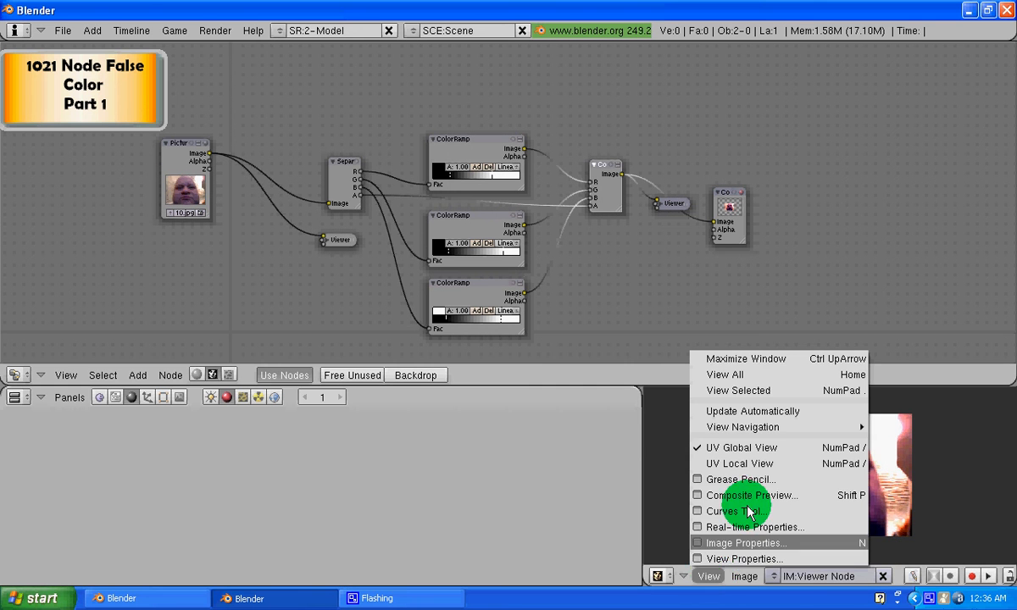
click(773, 578)
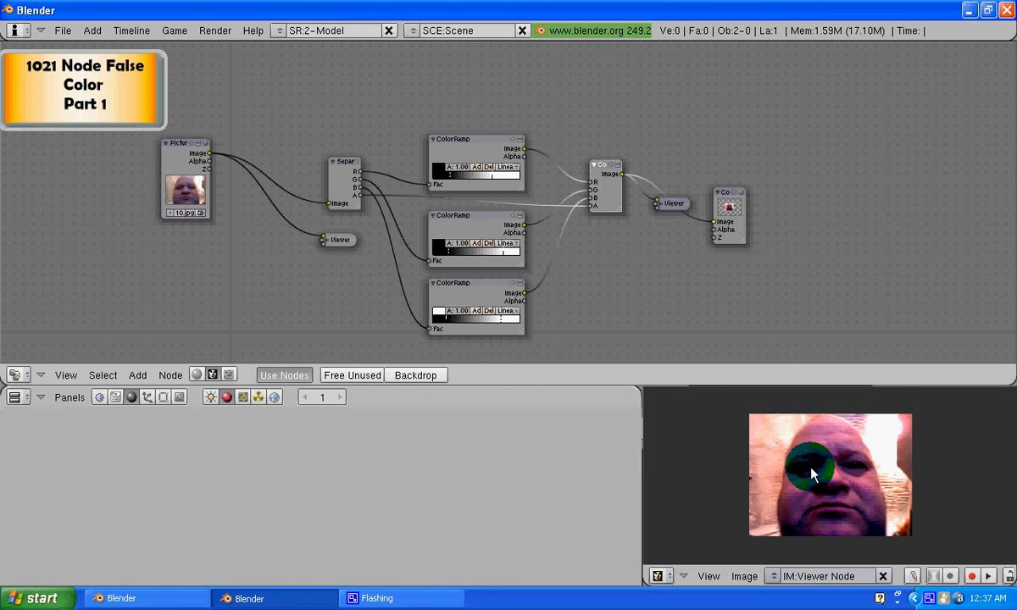
click(773, 583)
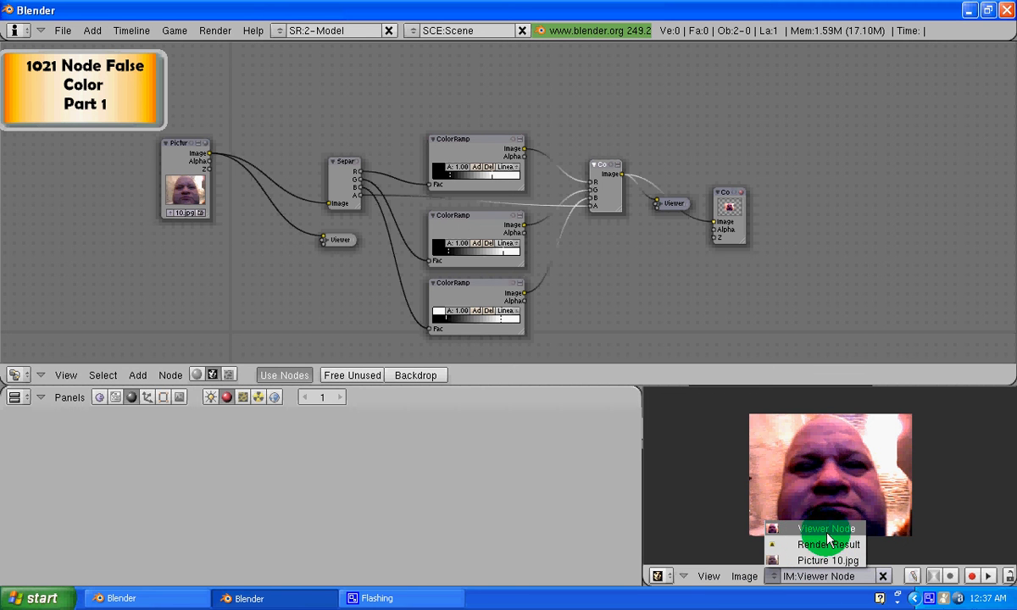
click(854, 534)
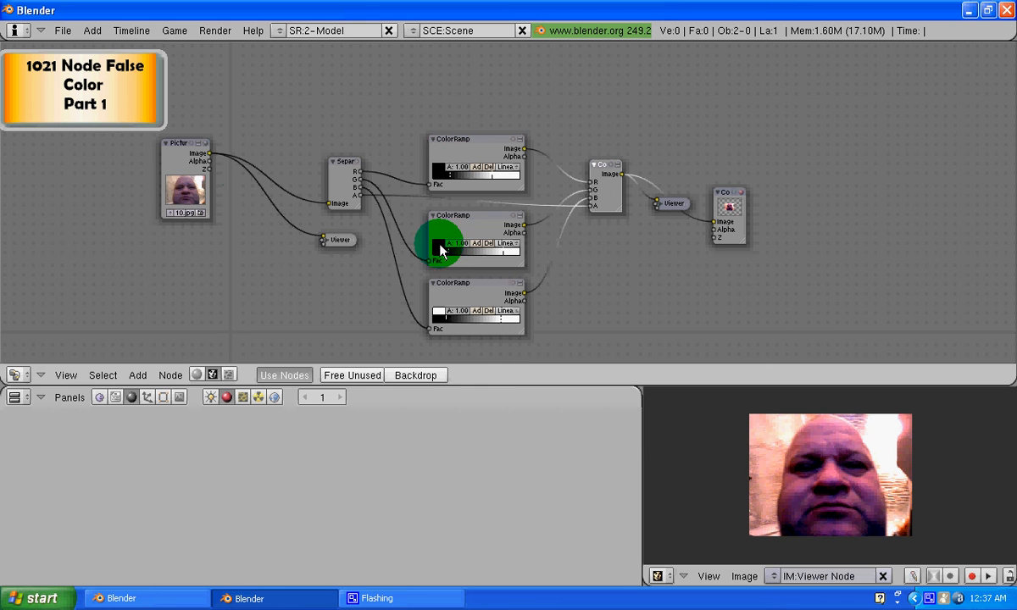
Step: Move the black and white stops of the top and middle ColorRamps closer together to strengthen the false color
scroll(309, 244, up, 2)
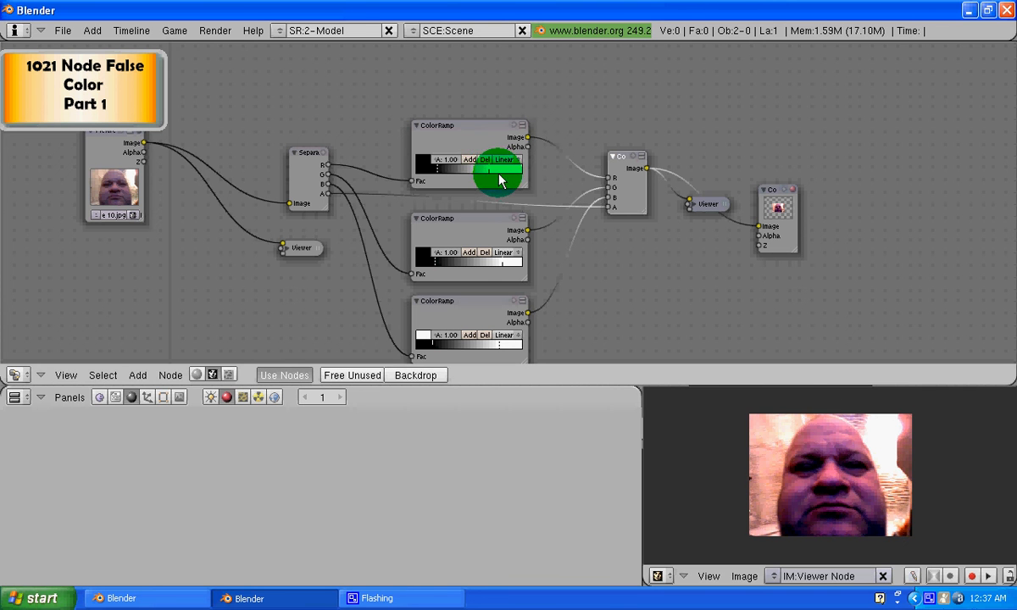
drag(489, 175, 457, 169)
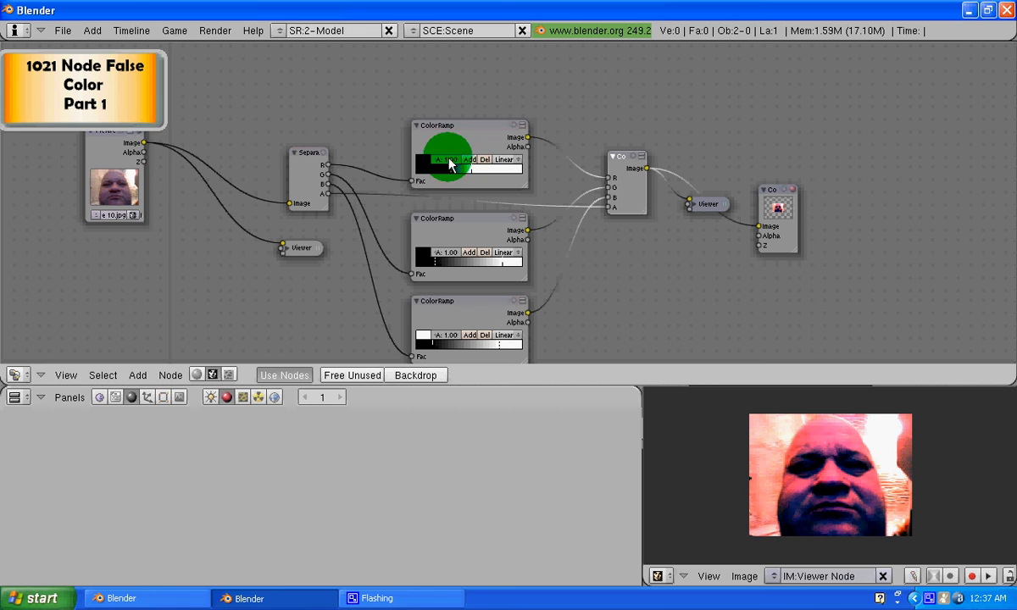
drag(488, 180, 441, 175)
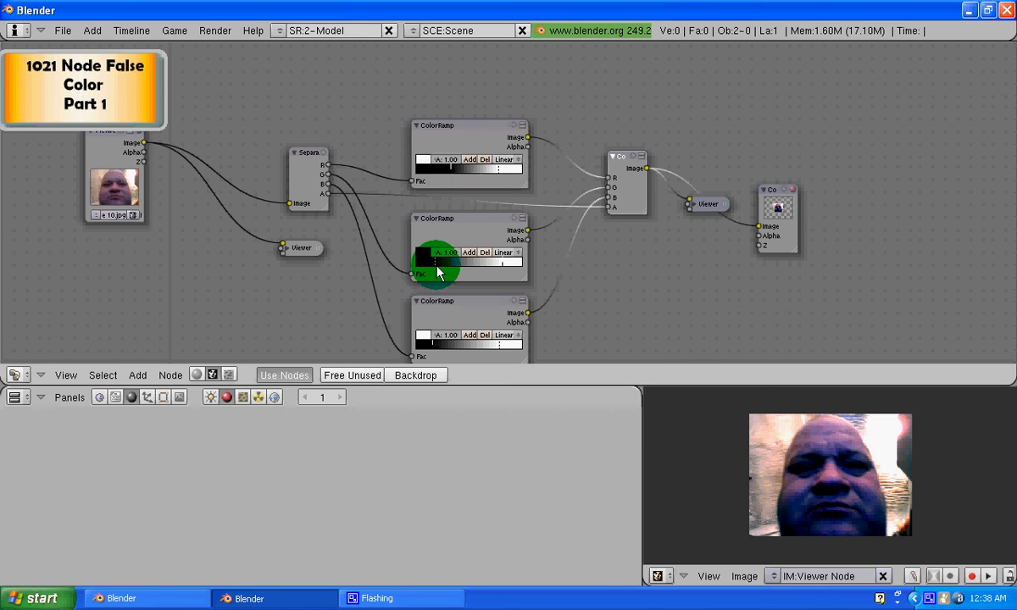
drag(441, 271, 494, 267)
Step: Set the bottom ColorRamp's interpolation to Ease and bring its two stops close together near the middle of the gradient
drag(432, 348, 521, 341)
click(520, 336)
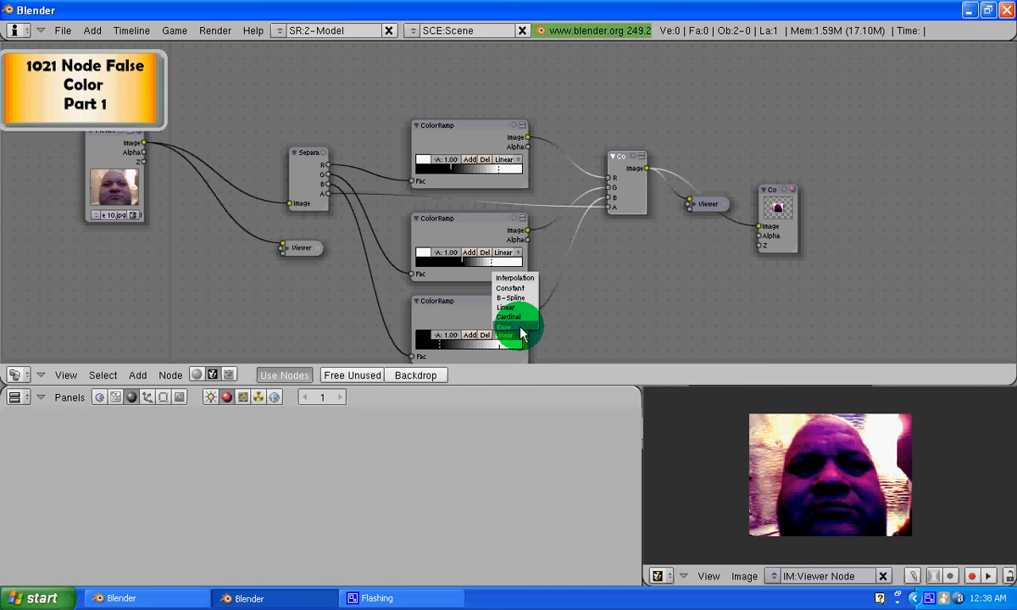
click(521, 328)
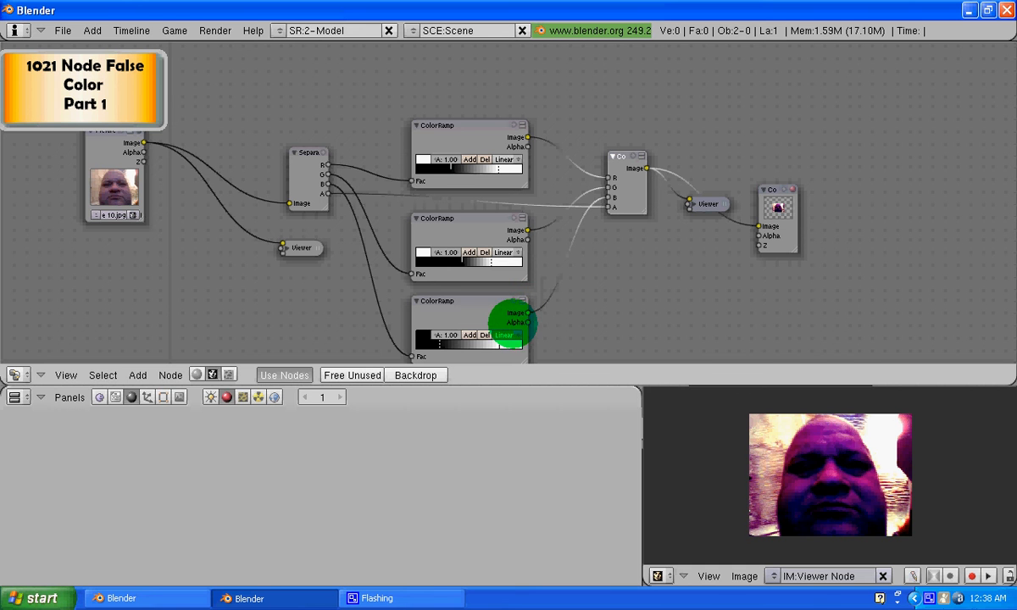
scroll(479, 343, down, 2)
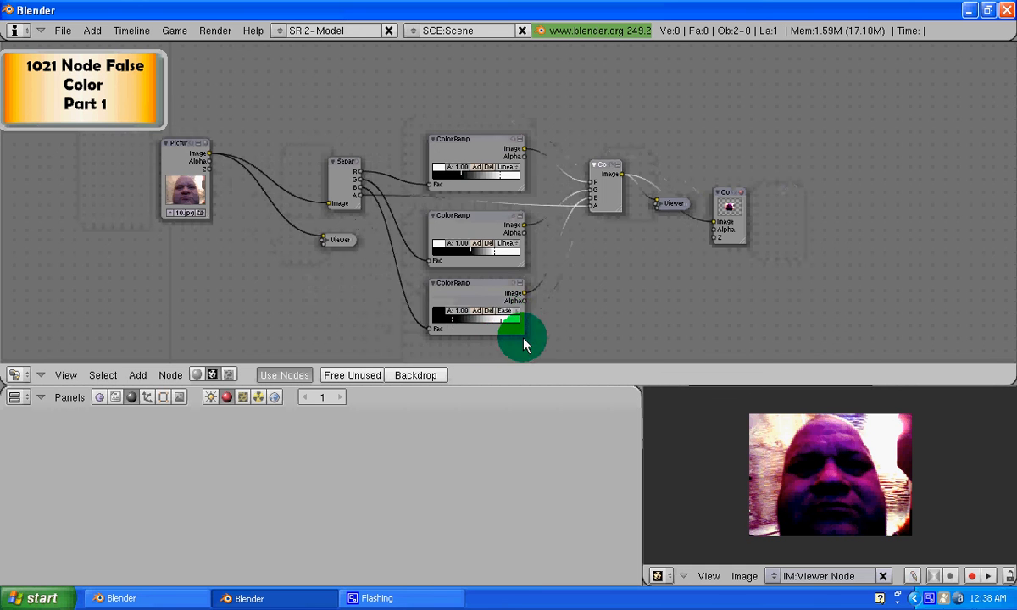
mouse_move(503, 328)
mouse_down()
mouse_move(511, 328)
mouse_move(445, 319)
mouse_move(509, 330)
mouse_move(484, 322)
mouse_move(502, 326)
mouse_up()
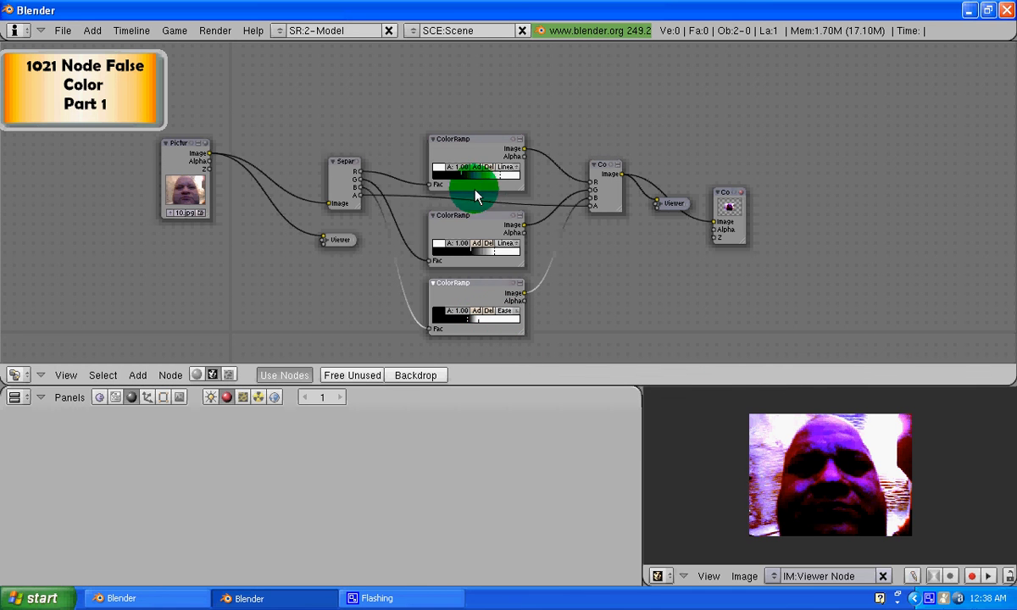
Step: Spread the black and white stops of all three ColorRamps back toward the ends of their gradients
mouse_move(465, 176)
mouse_down()
mouse_move(422, 170)
mouse_move(515, 173)
mouse_move(474, 183)
mouse_move(528, 193)
mouse_move(470, 179)
mouse_move(481, 170)
mouse_up()
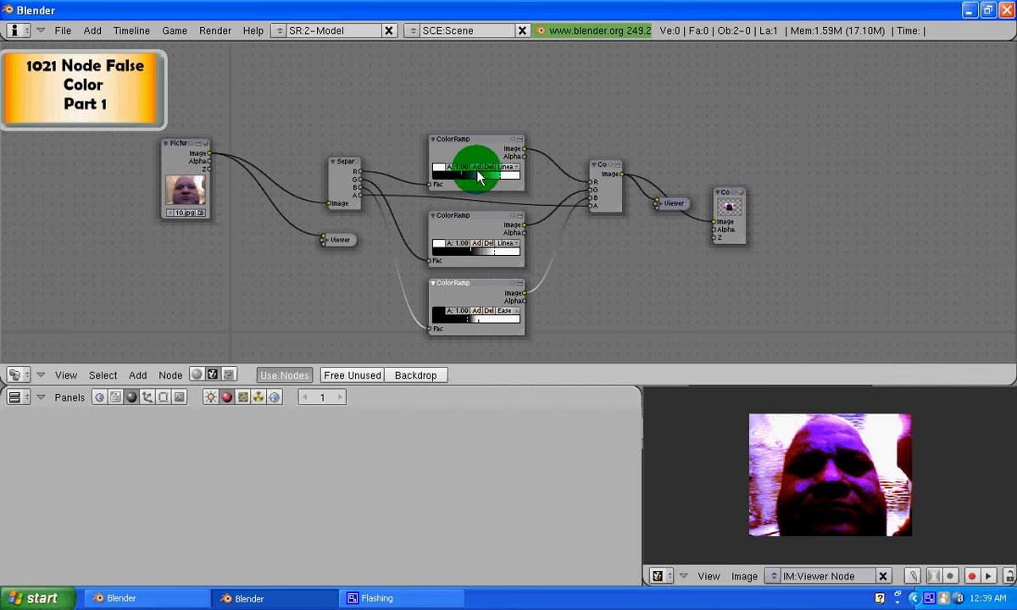
drag(511, 179, 441, 177)
drag(447, 248, 505, 255)
mouse_move(485, 319)
mouse_down()
mouse_move(449, 321)
mouse_move(505, 319)
mouse_up()
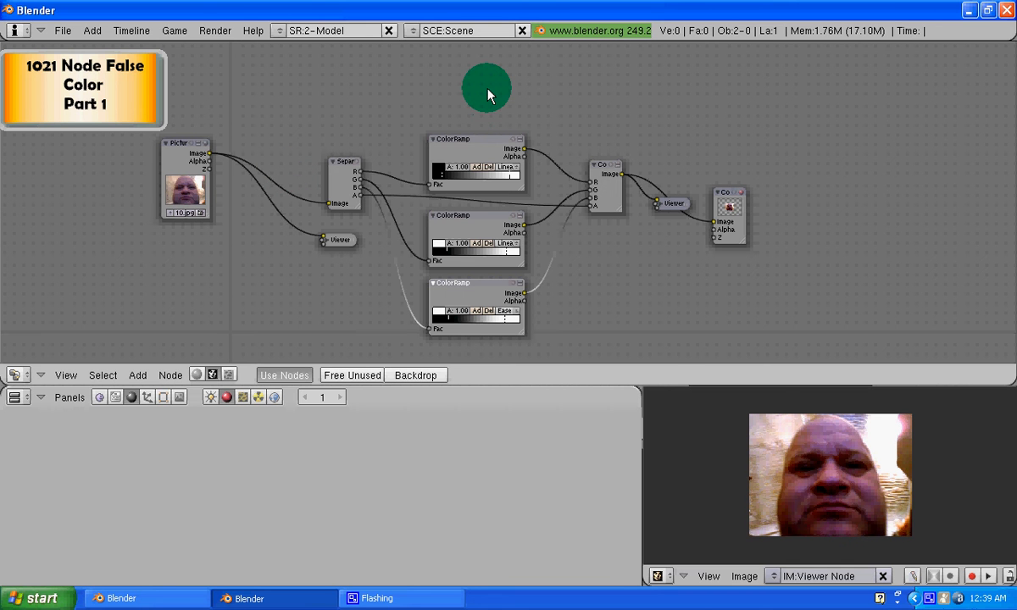
key(ctrl+z)
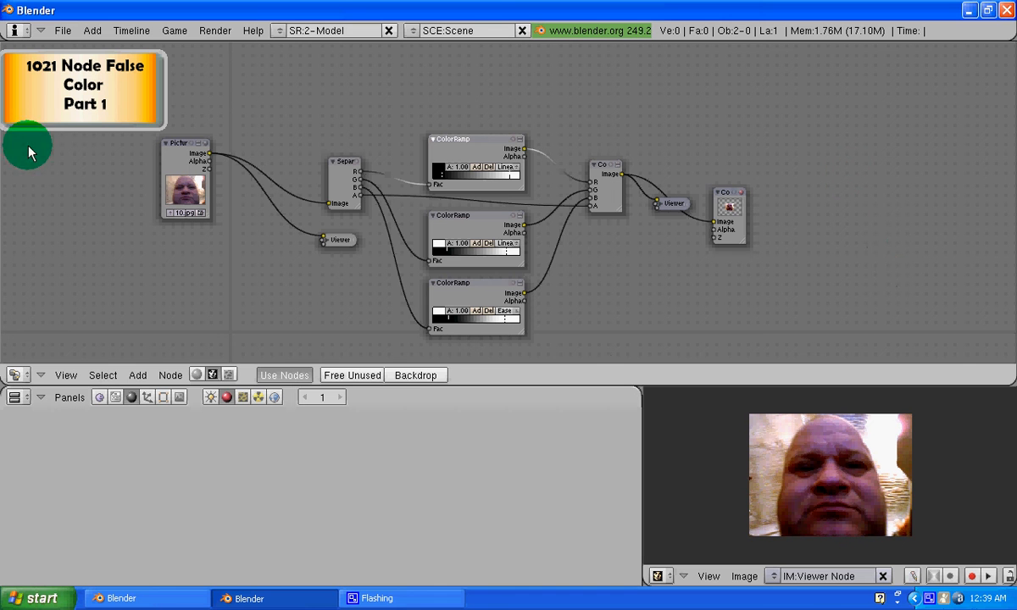
click(930, 598)
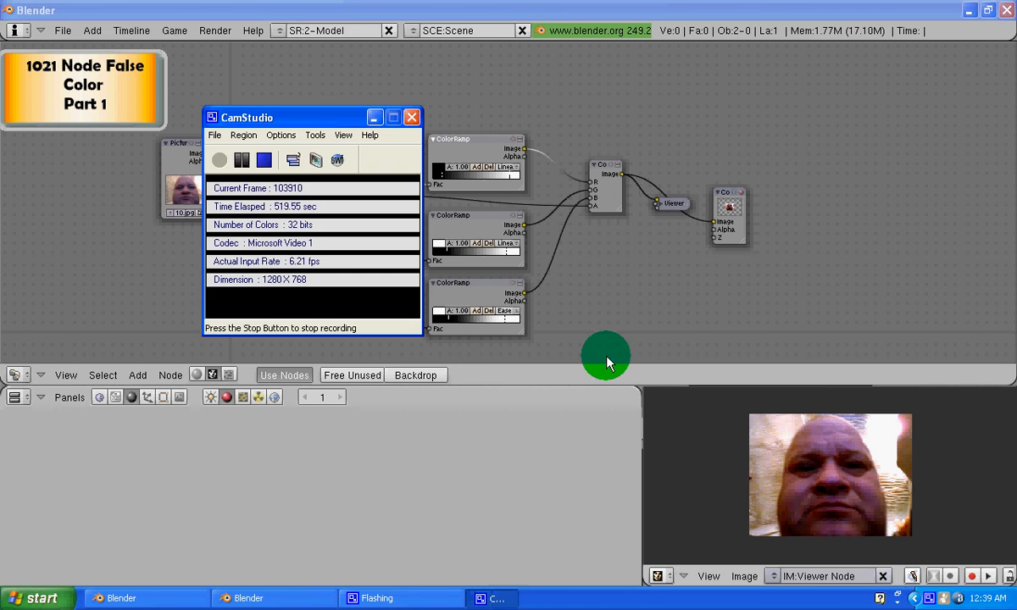
click(373, 117)
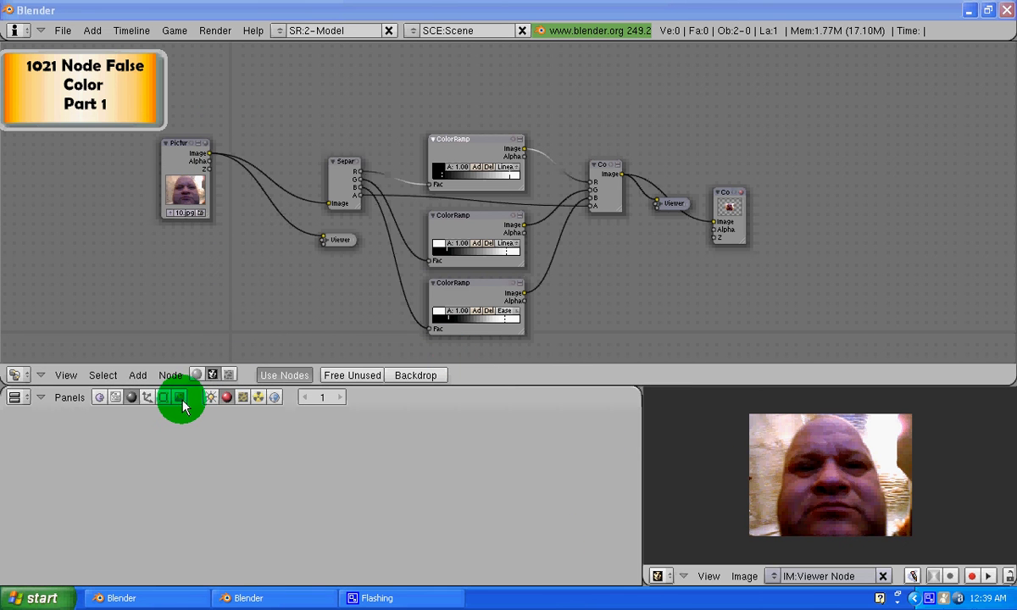
Step: Enable Do Composite in the scene's render settings and render the current frame, closing the render window after viewing the result
click(179, 398)
click(546, 500)
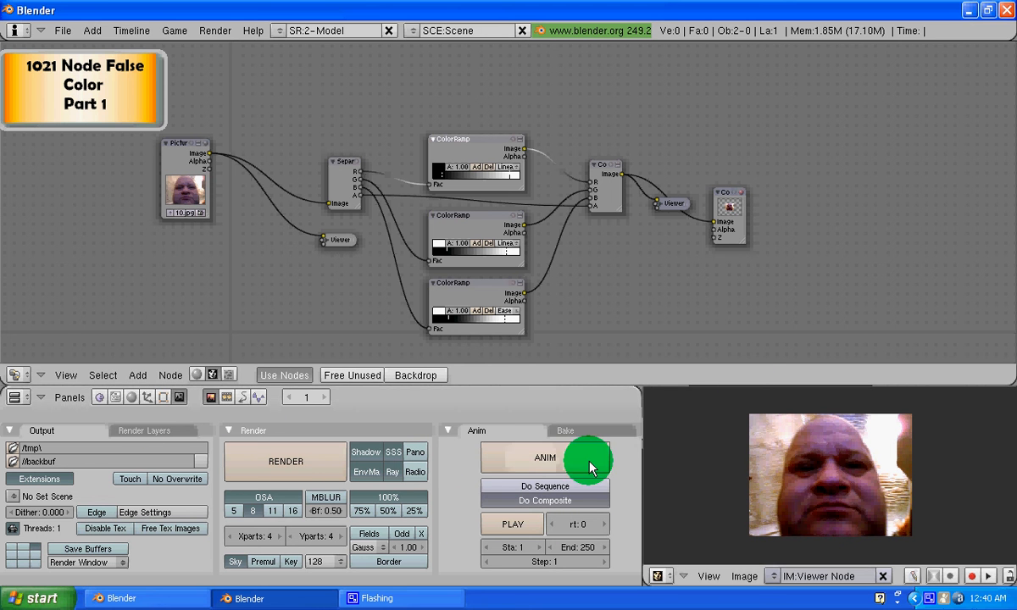
click(292, 472)
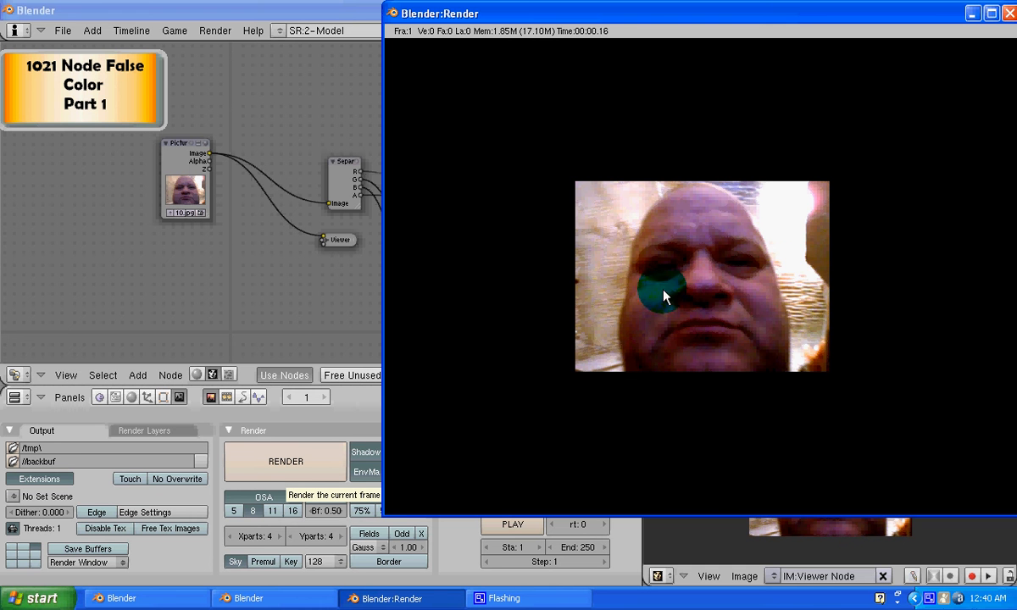
click(1009, 14)
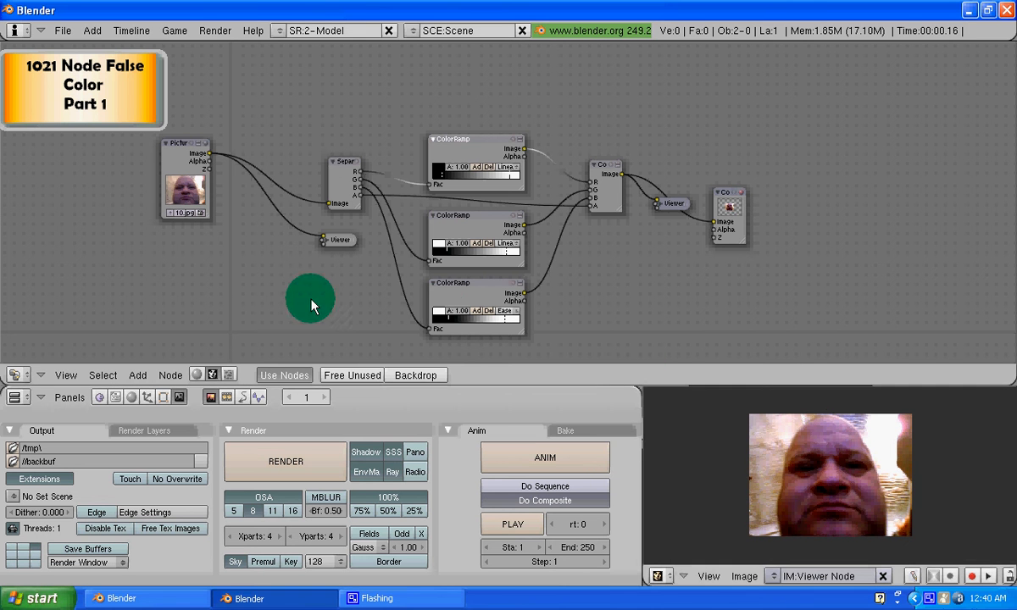
click(185, 149)
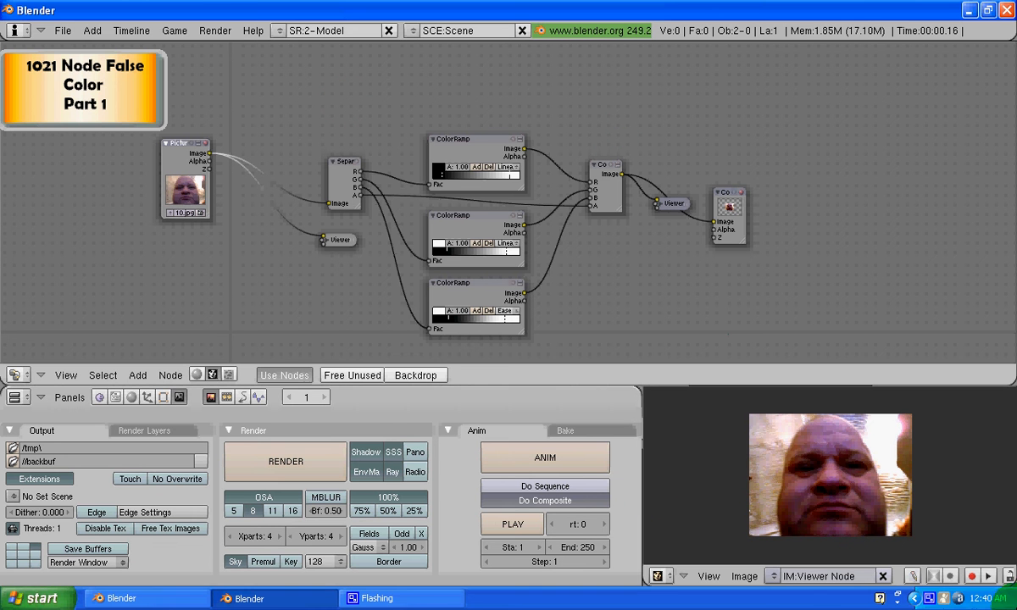
Step: Switch to CamStudio and display the Layout_4 screen annotation
right_click(928, 600)
click(928, 600)
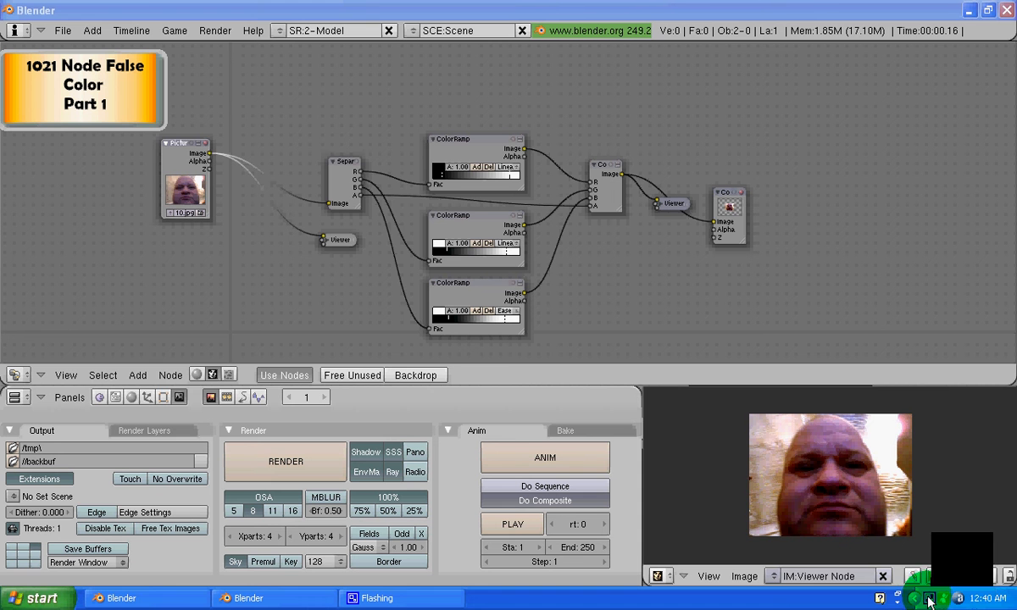
double_click(930, 600)
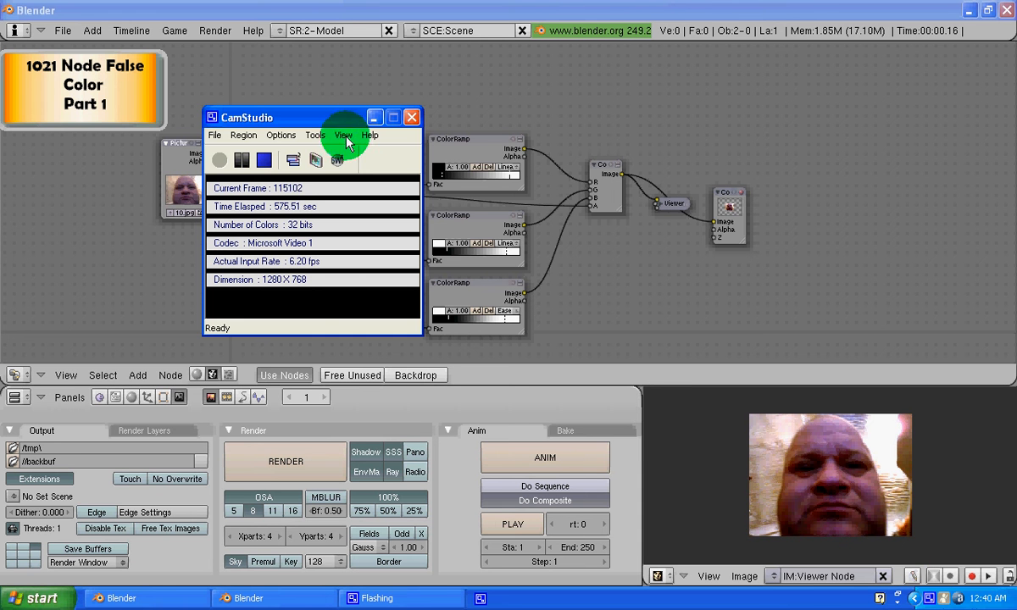
click(341, 133)
mouse_move(316, 134)
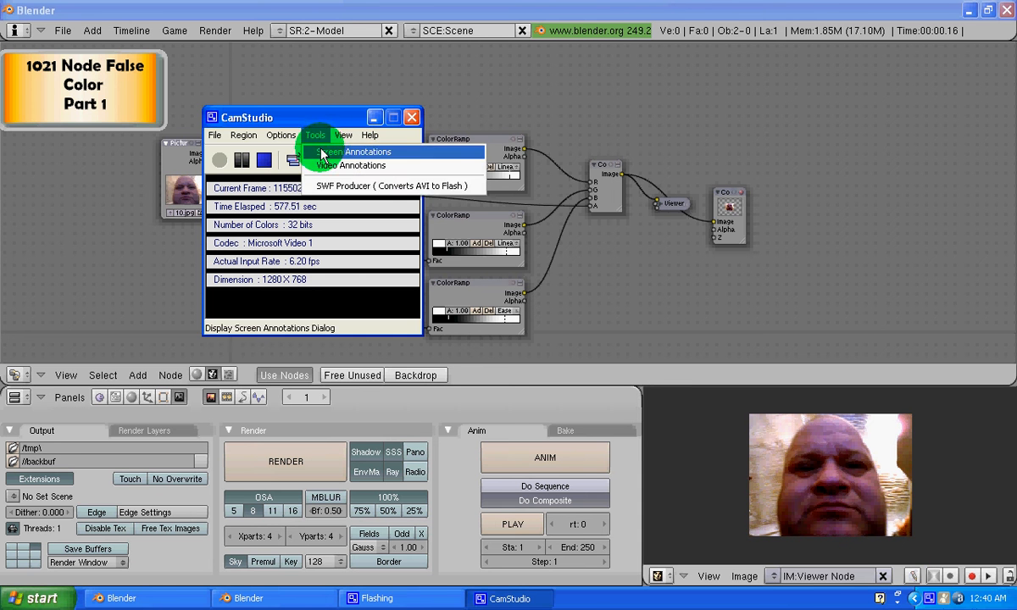
click(327, 153)
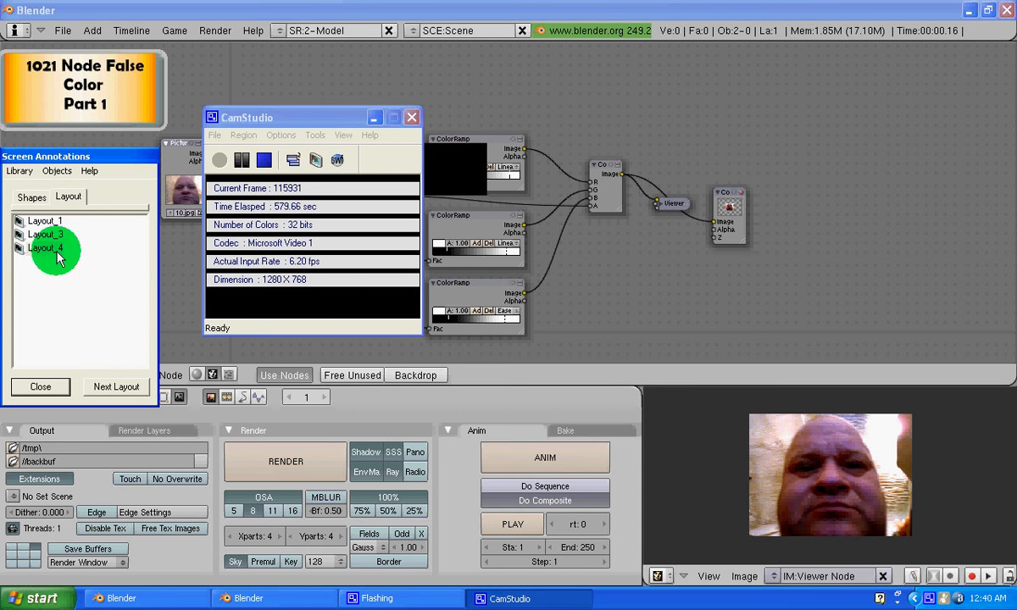
click(47, 248)
click(42, 386)
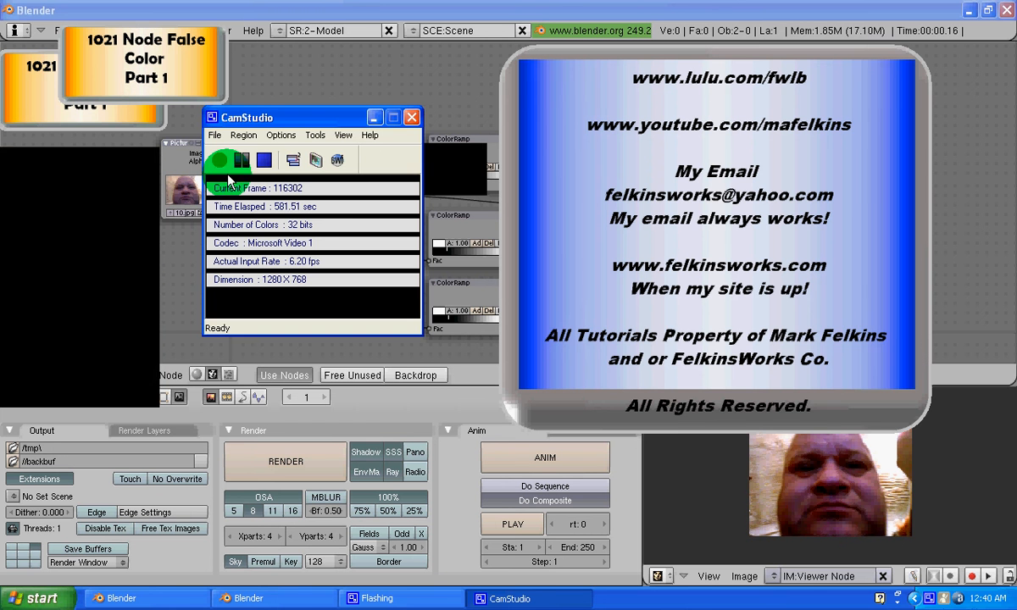
Step: Minimize CamStudio and remove the duplicate "1021 Node False Color Part 1" title annotation
click(373, 118)
right_click(176, 78)
click(238, 217)
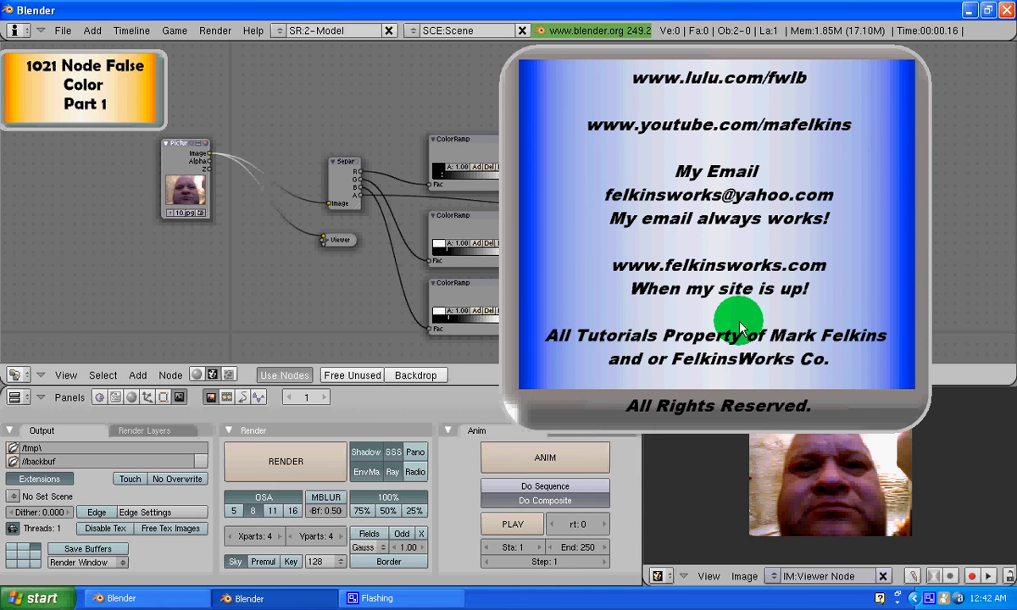
Step: Open CamStudio's recording options from the system tray
right_click(928, 600)
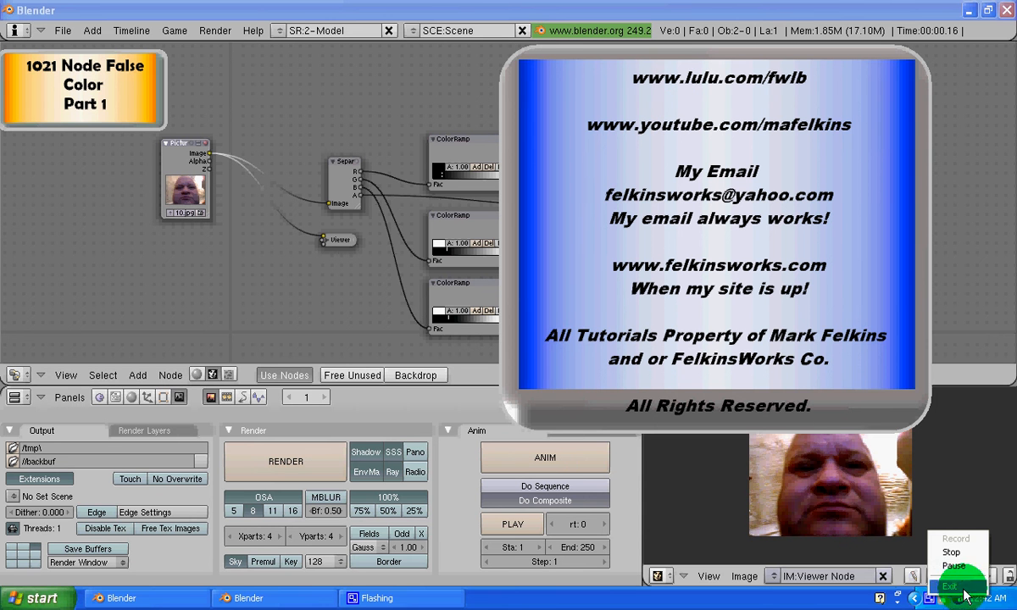